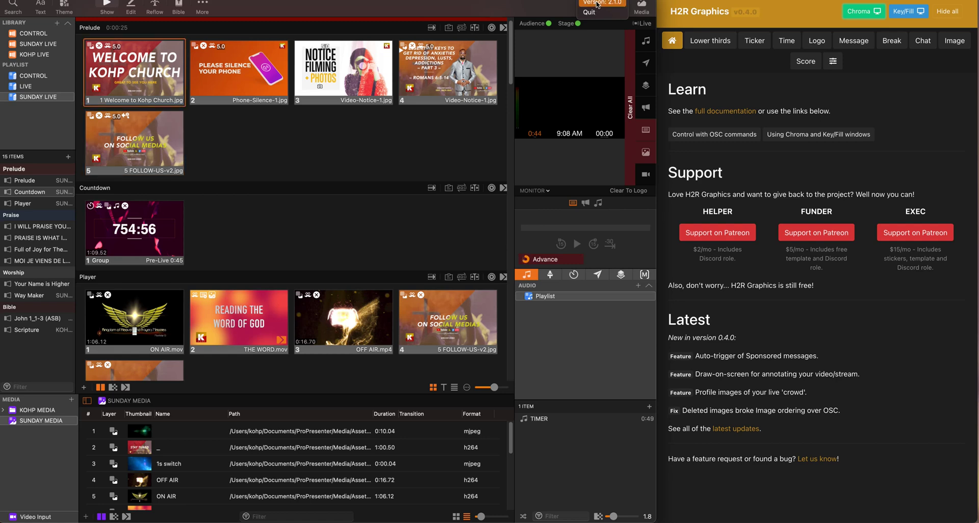
- Open the Vicreo Listener window and check the port number it listens on
left_click(595, 3)
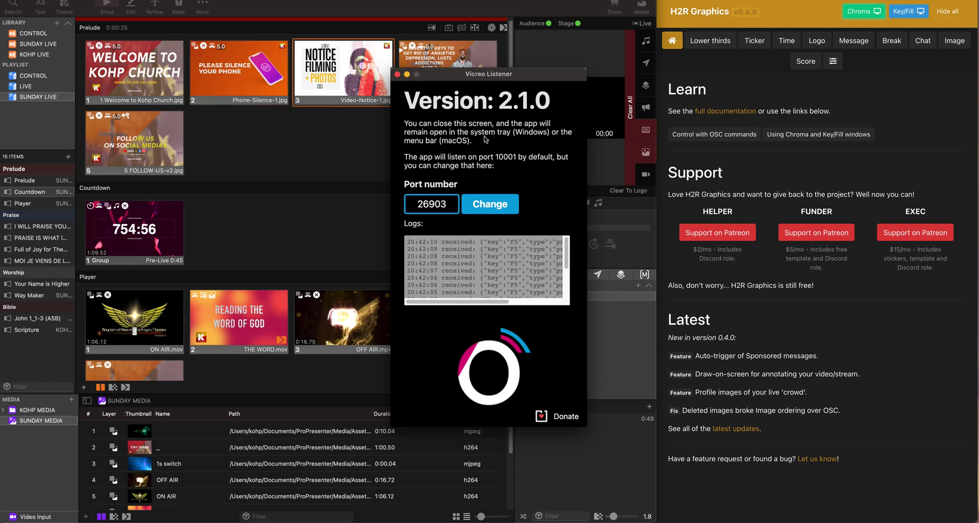
left_click(443, 204)
left_click_drag(430, 204, 411, 205)
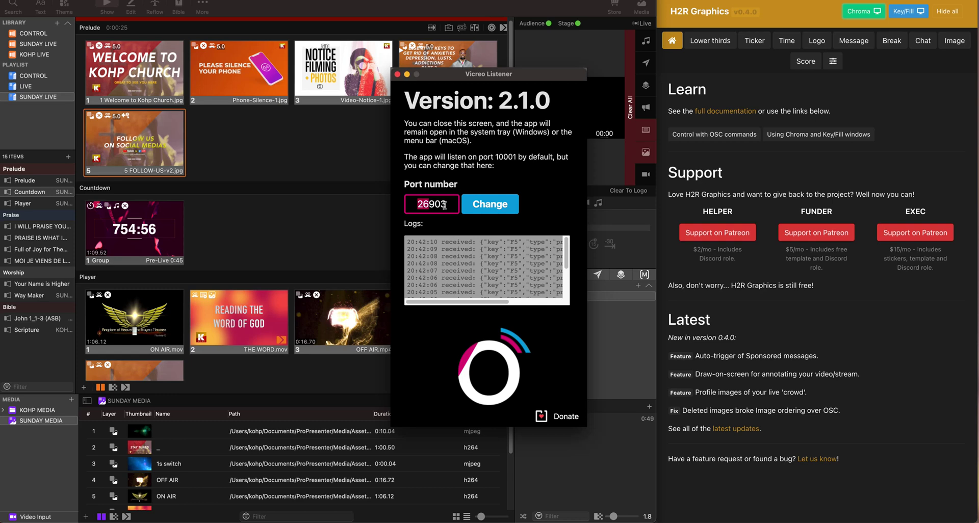
left_click(471, 153)
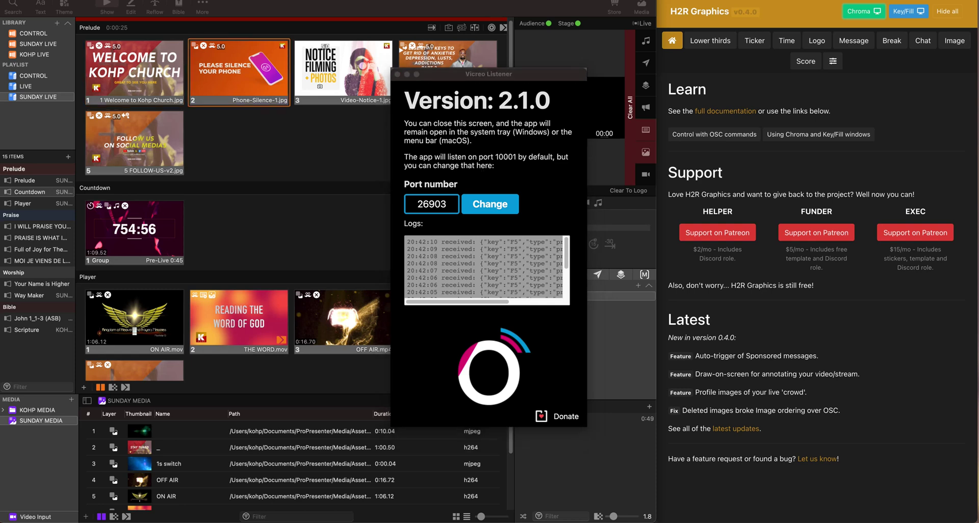
- Open the Mission Control keyboard shortcuts in System Preferences and review the desktop-switching entries
left_click(11, 2)
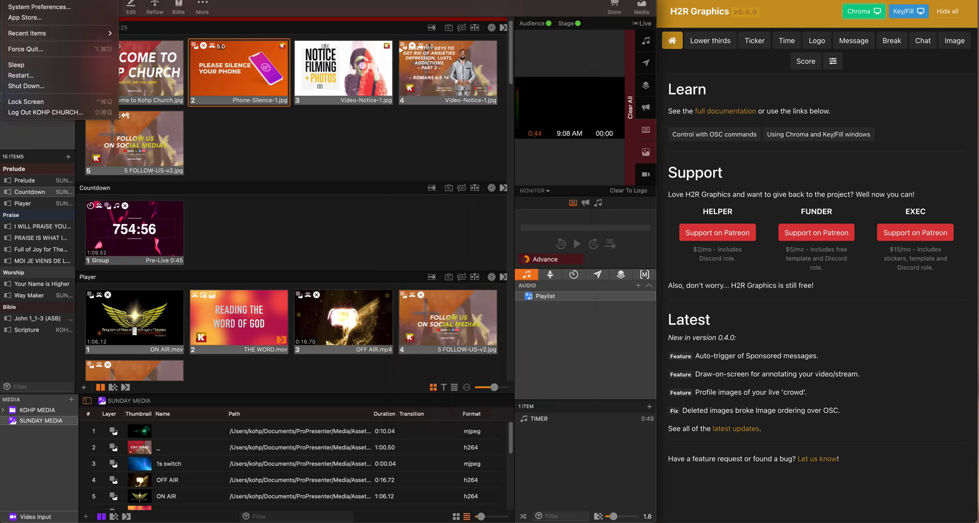
left_click(37, 5)
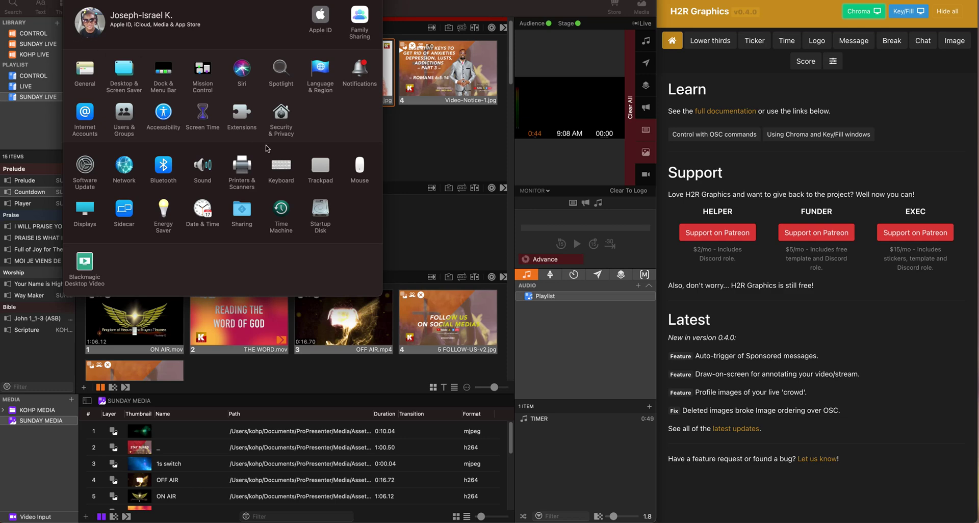
left_click(282, 169)
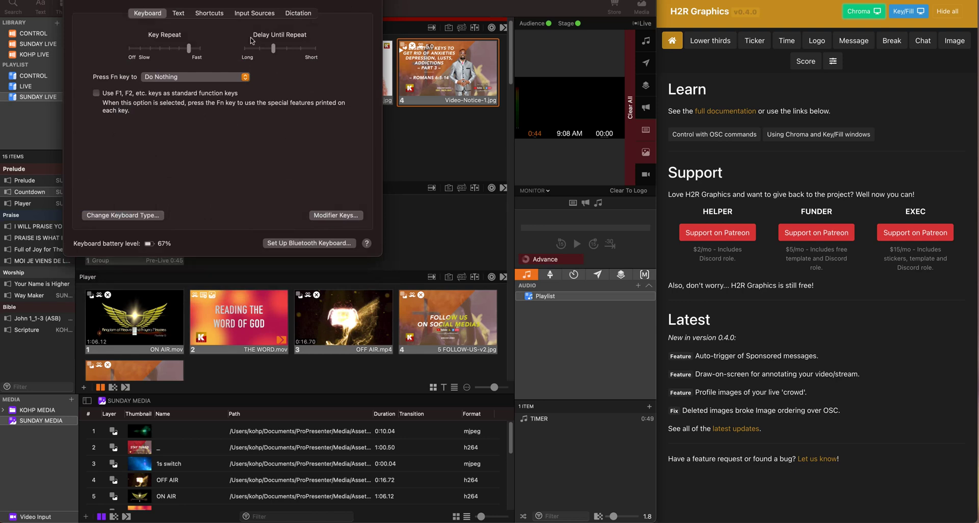
left_click(208, 14)
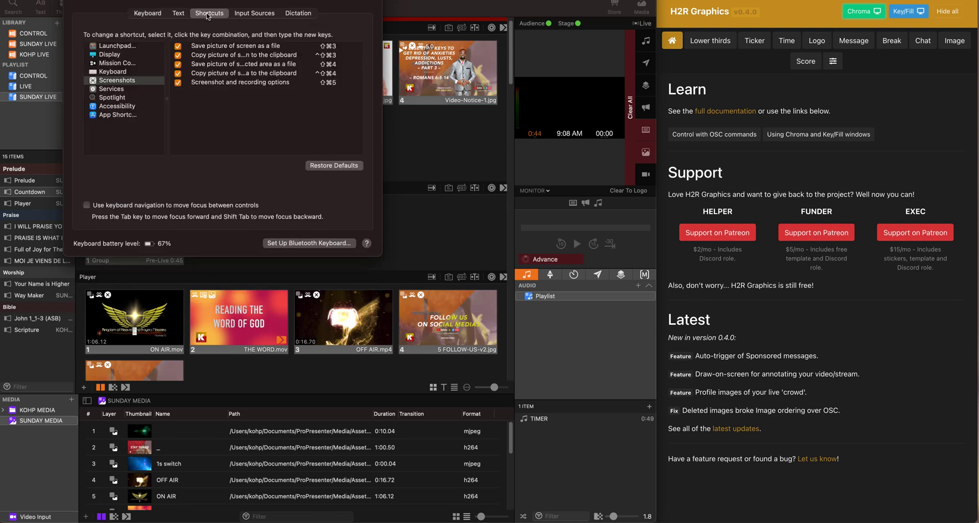
left_click(119, 66)
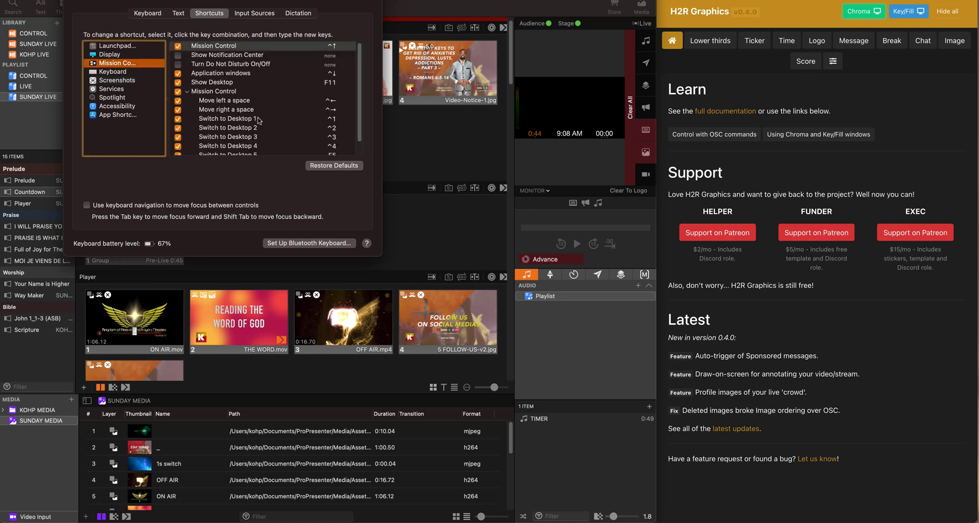
scroll(218, 124, "down", 2)
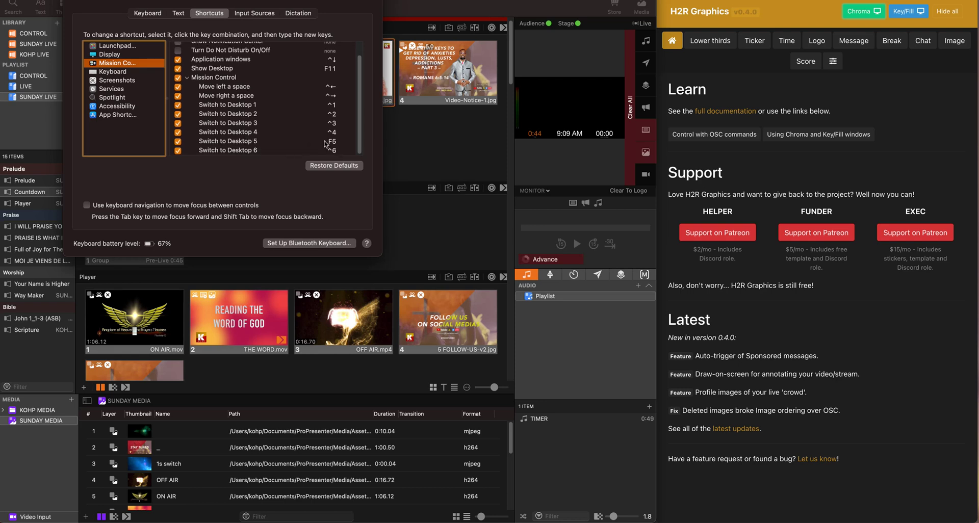
scroll(331, 144, "up", 2)
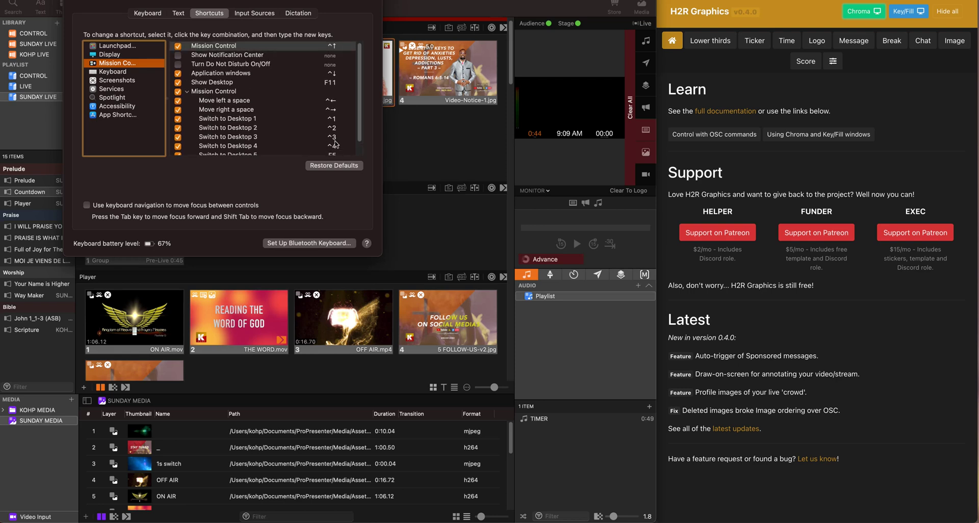
scroll(334, 144, "down", 2)
- Assign F5 as the keyboard shortcut for Switch to Desktop 5
left_click(333, 145)
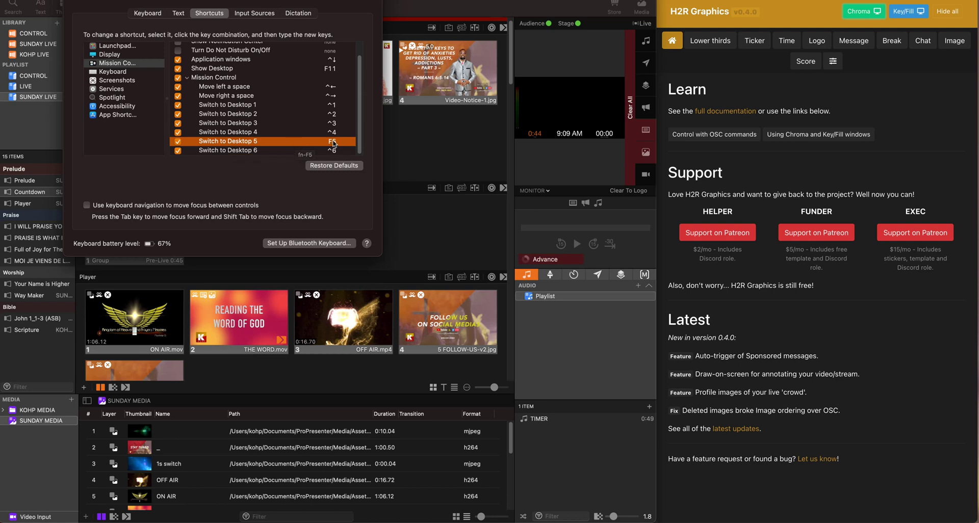
left_click(332, 142)
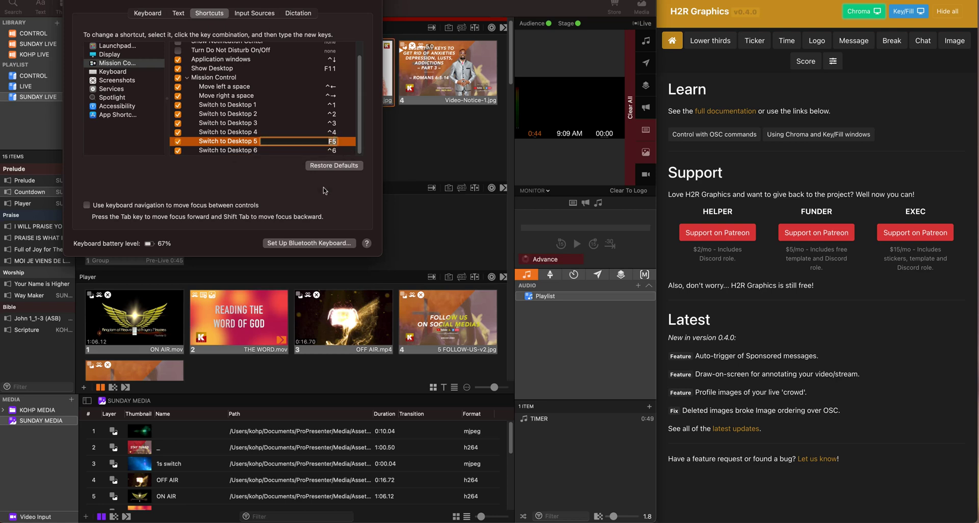
key("F5")
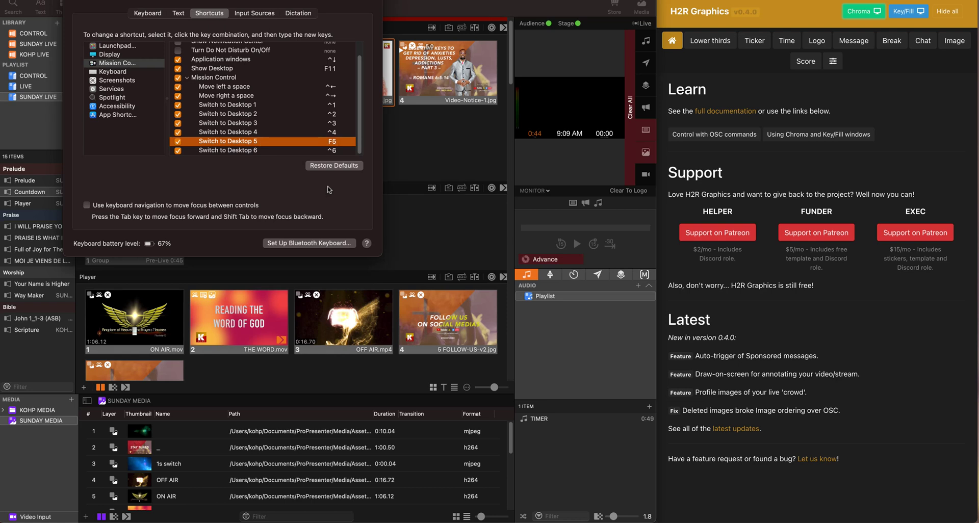
- Change the Switch to Desktop 5 shortcut to F6 and restore it to F5
left_click(332, 142)
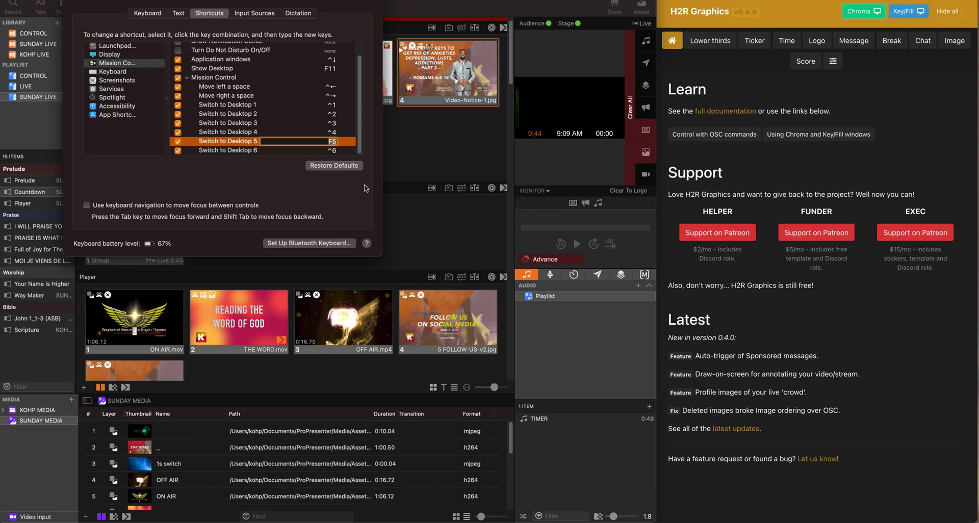
key("F6")
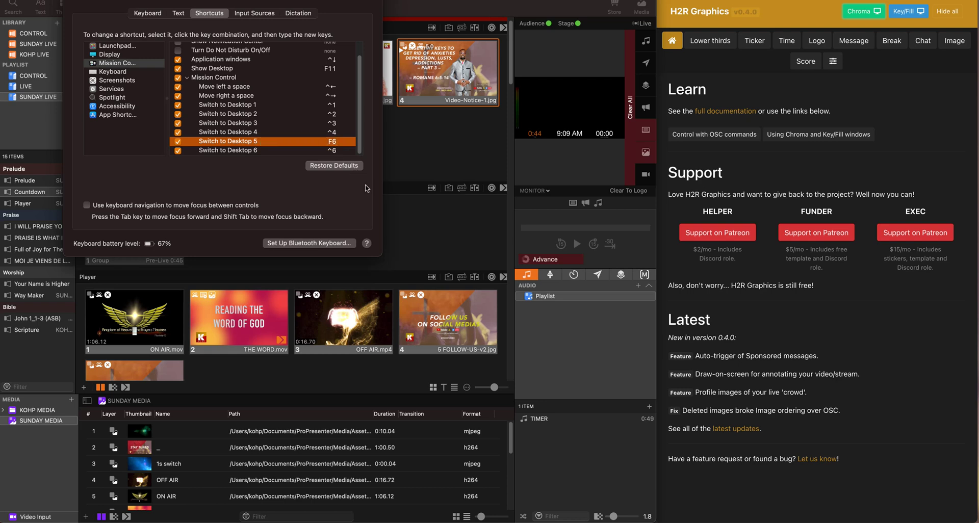
left_click(332, 140)
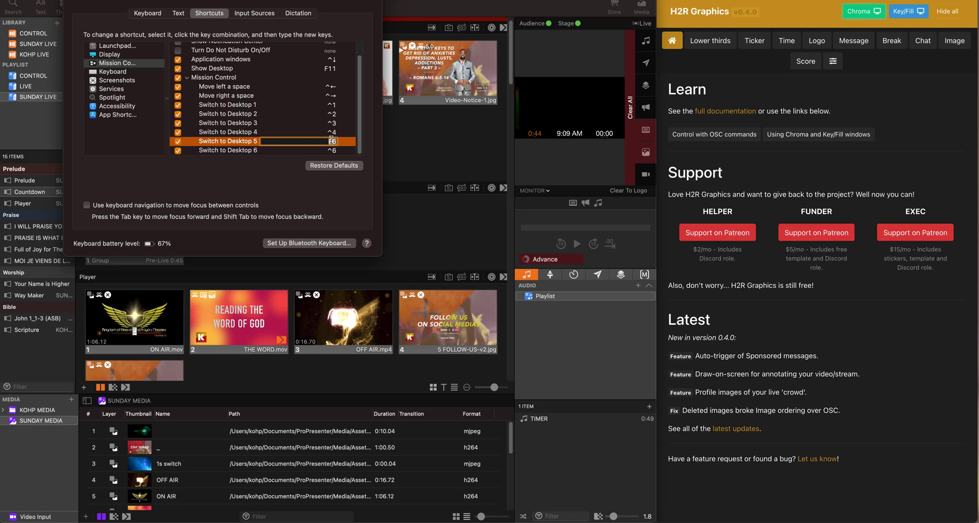
key("F5")
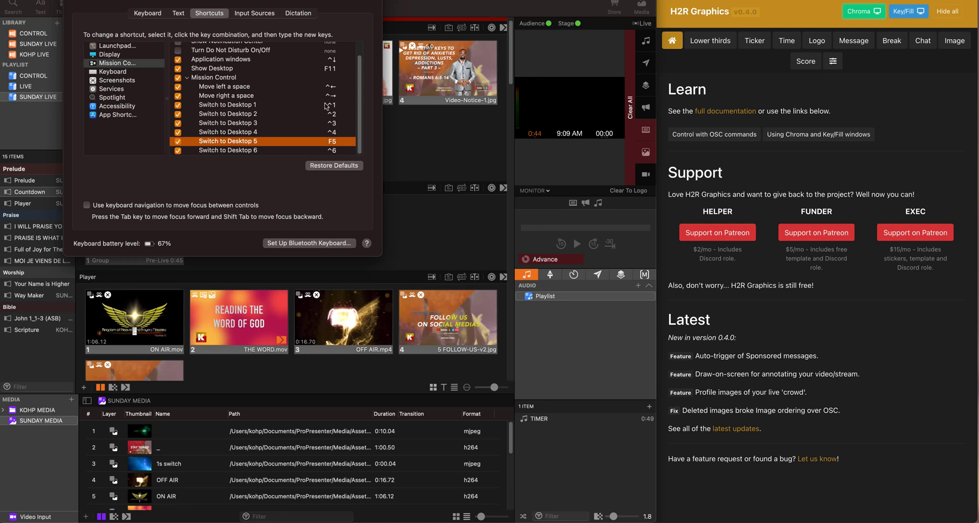
- Test the desktop-switching shortcuts by going through desktops 1, 2, 3 and 4 in order
left_click(326, 106)
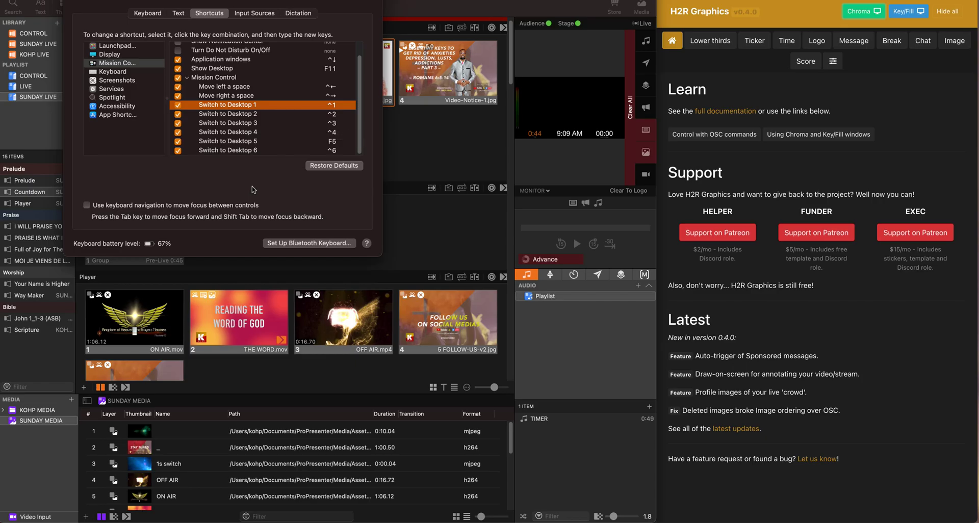
key("ctrl+1")
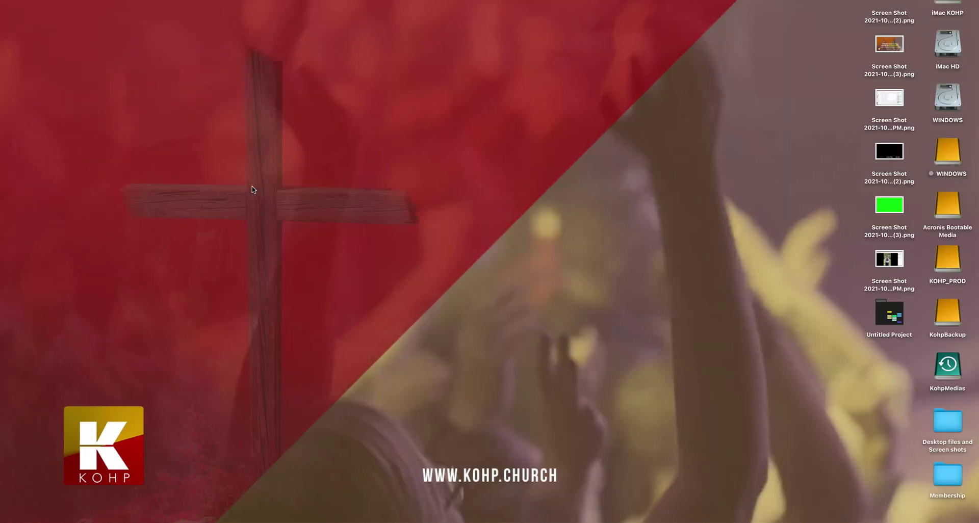
key("ctrl+2")
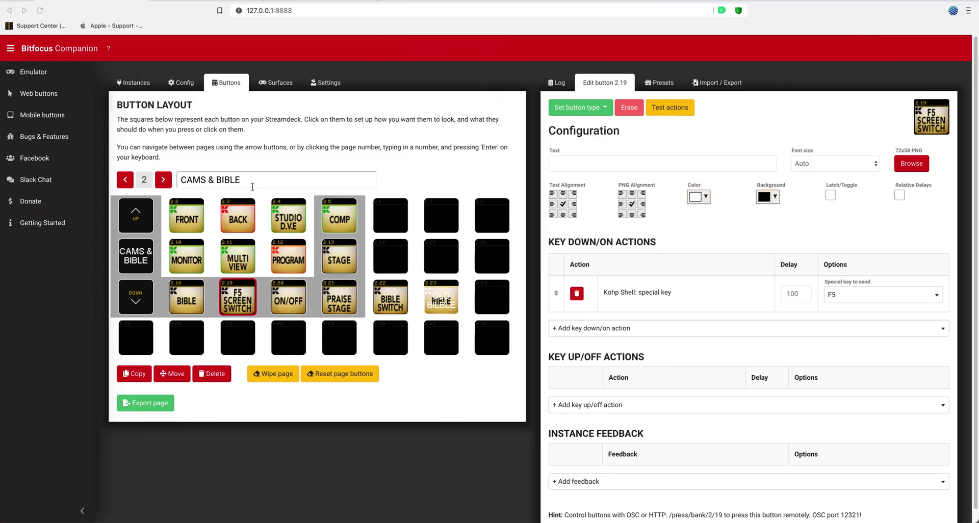
key("ctrl+3")
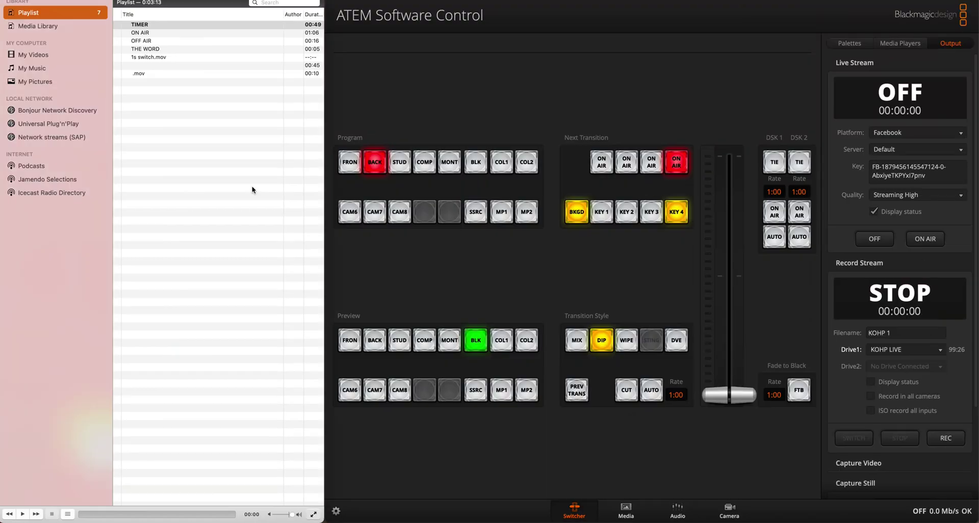
key("ctrl+4")
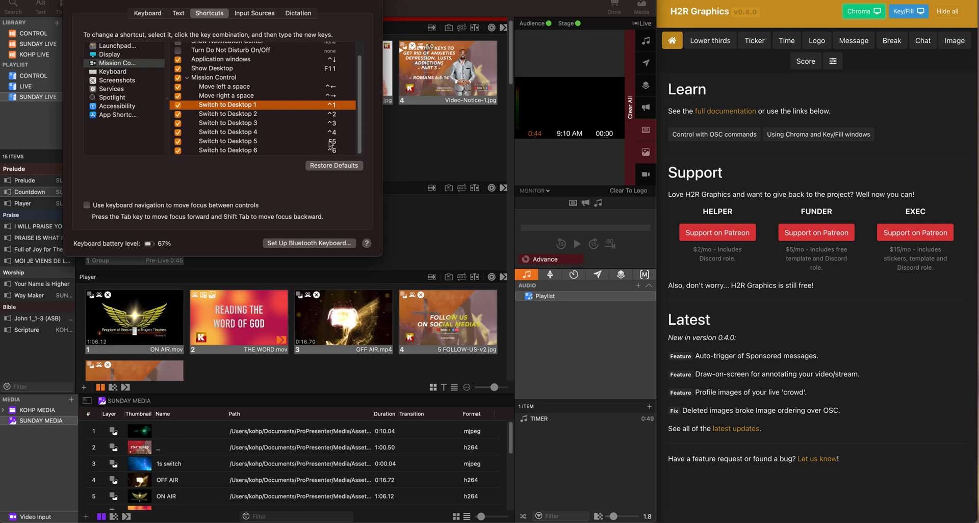
- Switch to Bitfocus Companion and search the modules available to add as instances for "vicreo"
left_click(253, 142)
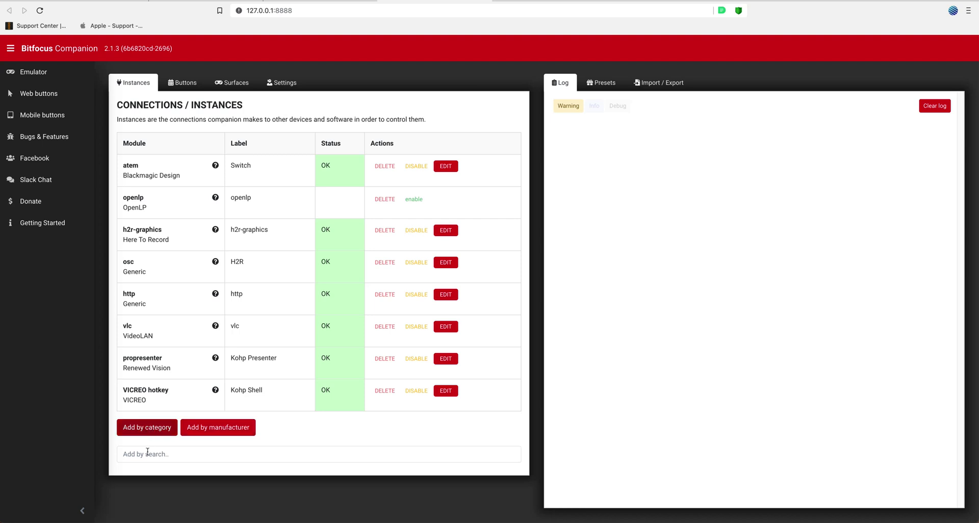
left_click(148, 453)
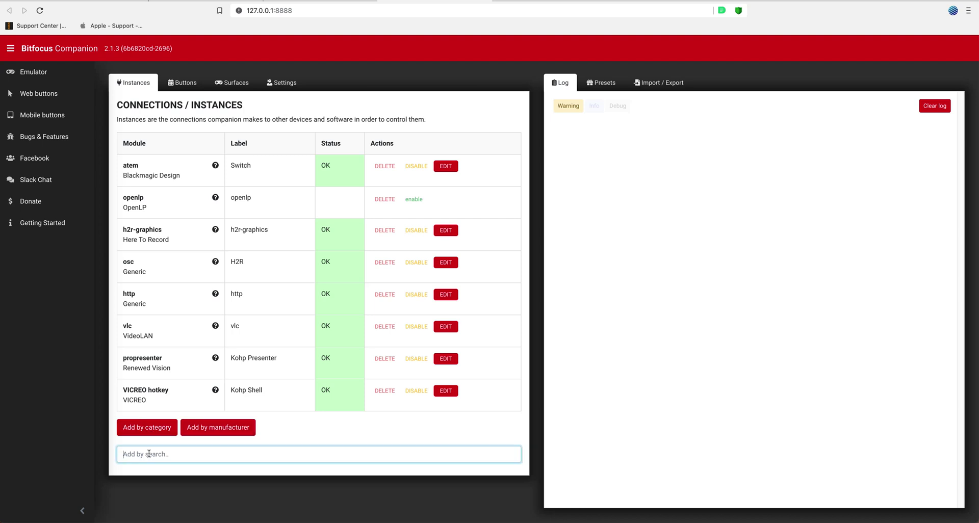
type("vicreo")
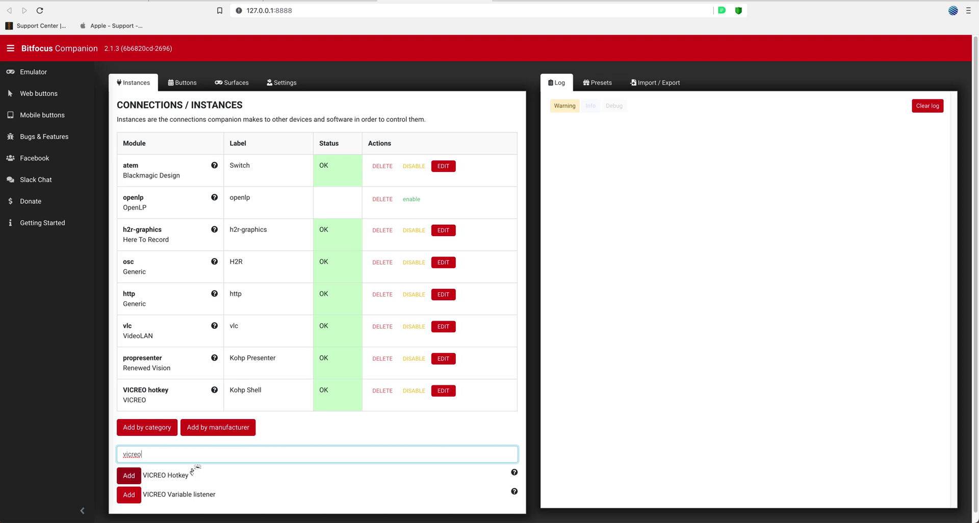
left_click(295, 444)
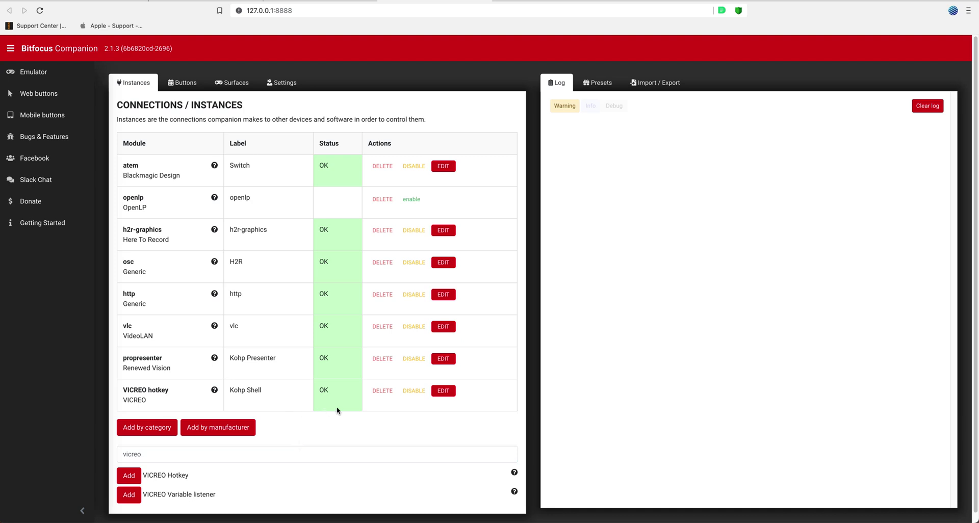
- Open the configuration of the existing VICREO hotkey instance and check its target IP and port number
left_click(443, 391)
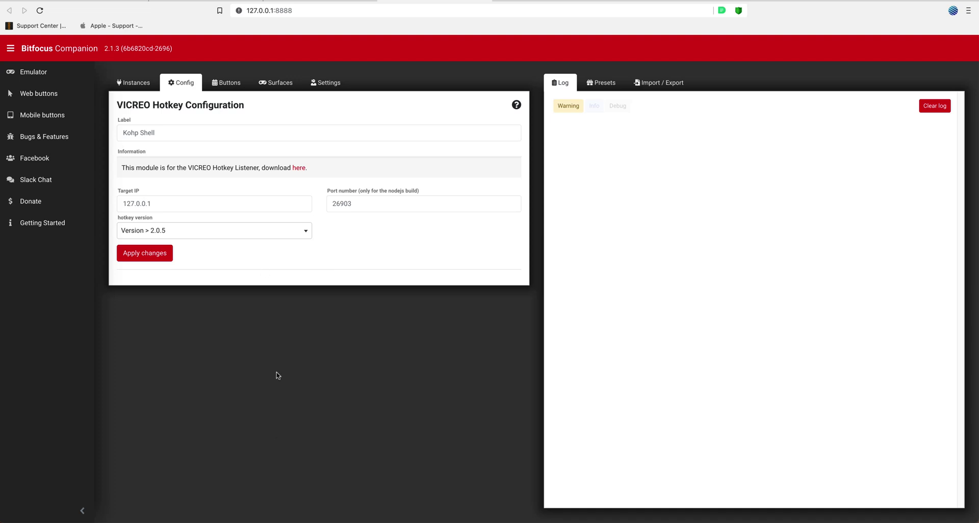
left_click(155, 207)
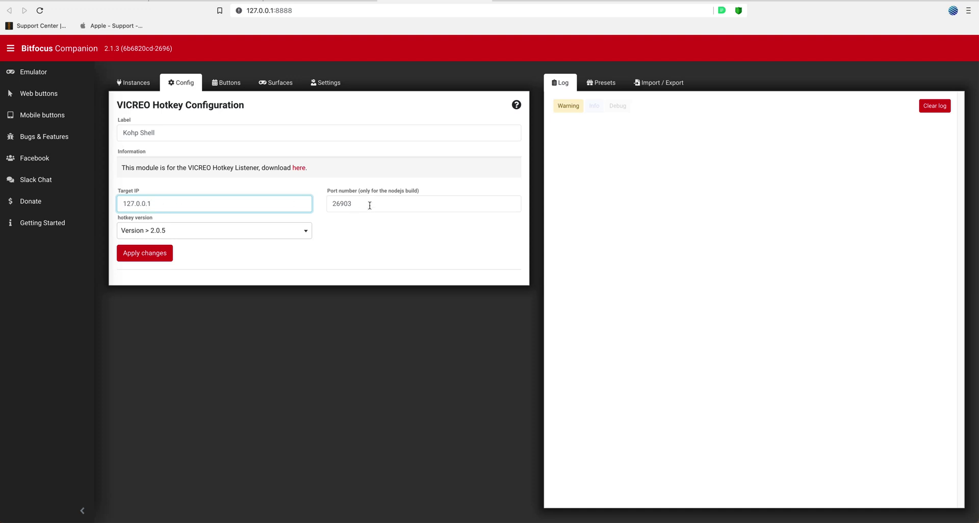
key("Tab")
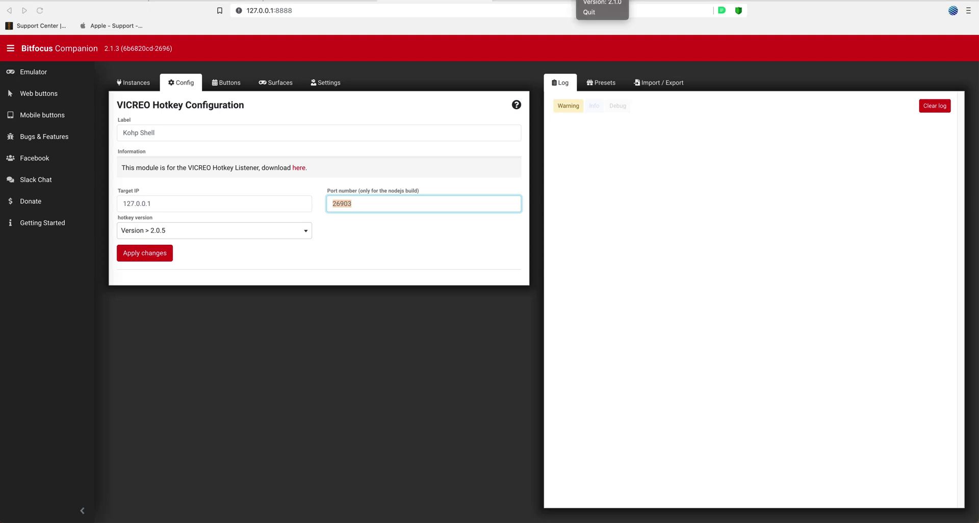
- Compare the Vicreo Listener's port number with the one in Companion's VICREO Hotkey configuration
left_click(602, 3)
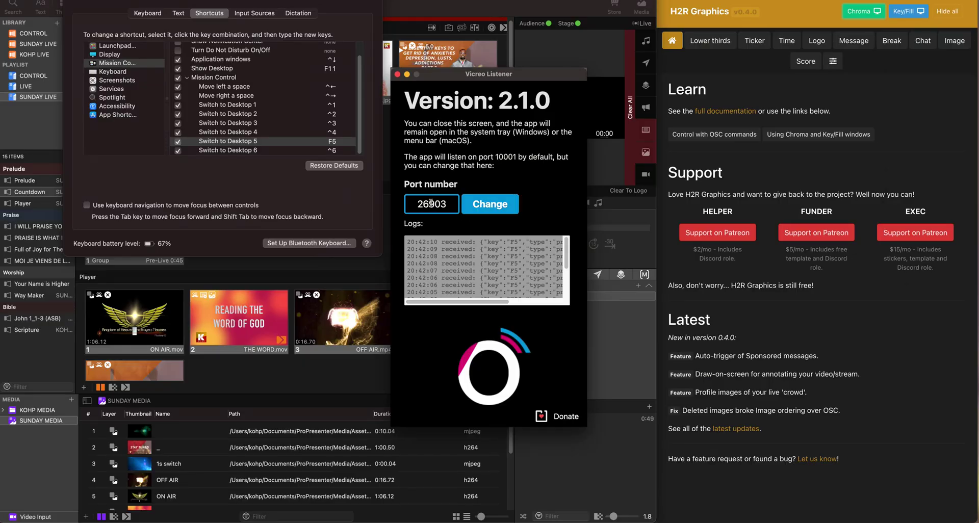
key("F5")
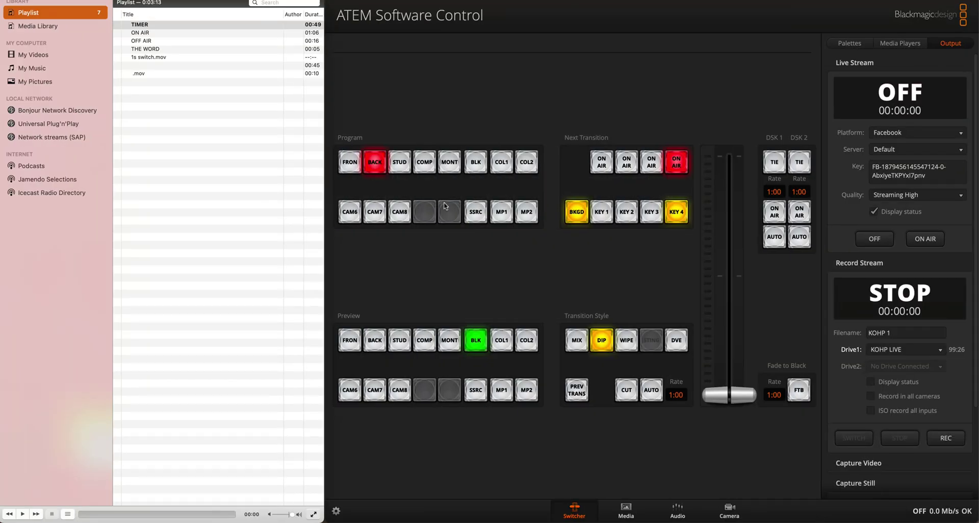
key("ctrl+Left")
left_click(362, 207)
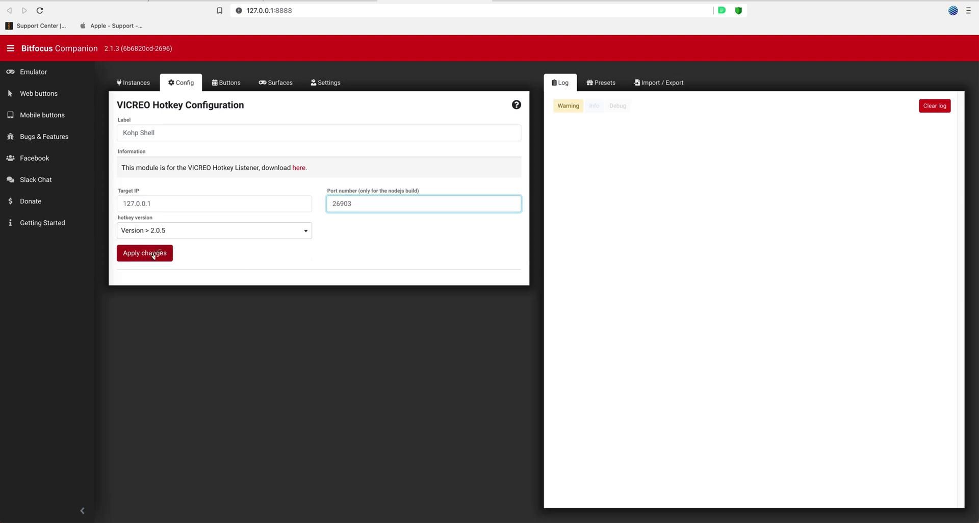
- Apply the VICREO Hotkey configuration labelled Kohp Shell and return to the list of instances
left_click(157, 132)
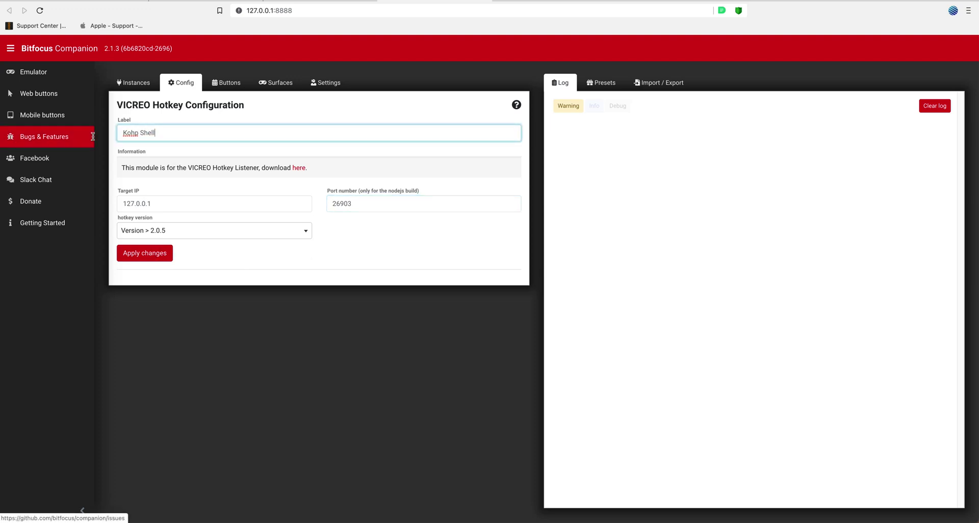
left_click(146, 253)
left_click(146, 254)
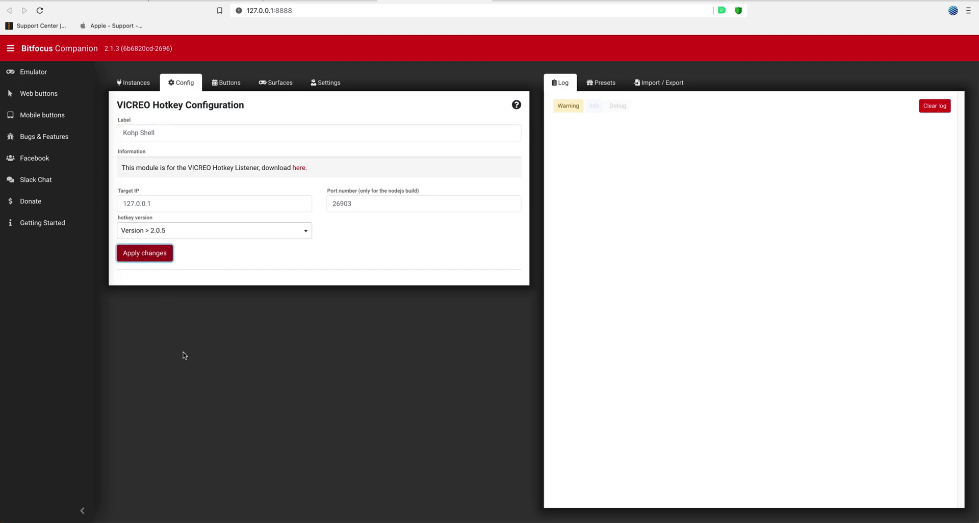
left_click(136, 90)
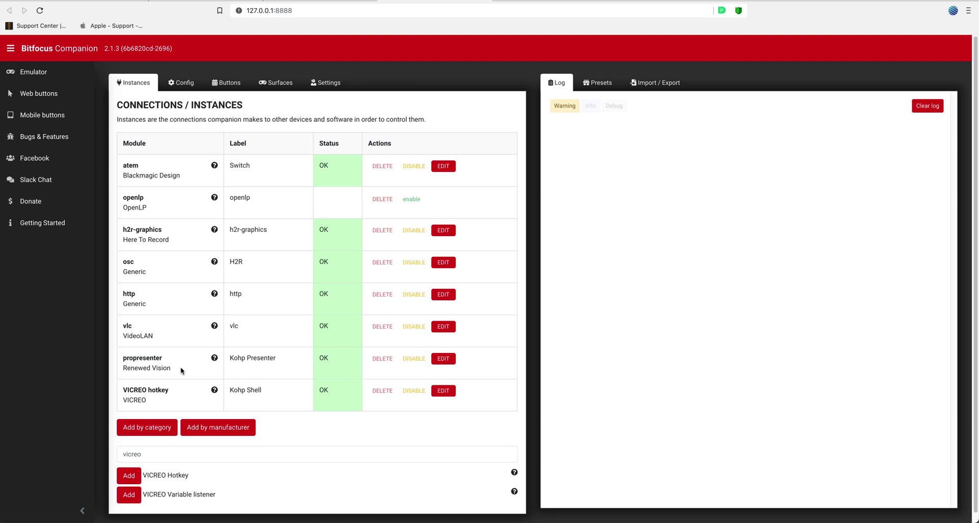
- Open the ProPresenter instance's configuration, examine its settings and return to the list of instances
left_click_drag(182, 371, 119, 358)
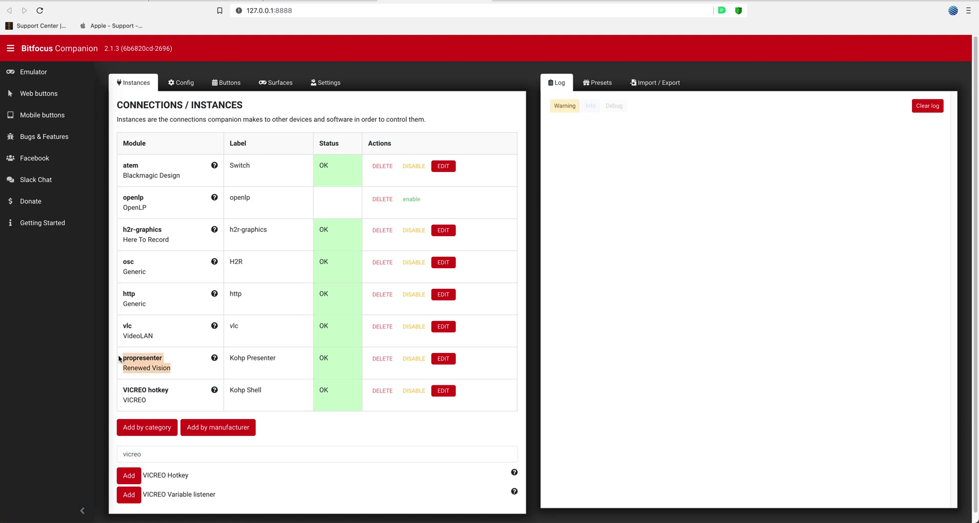
left_click(149, 358)
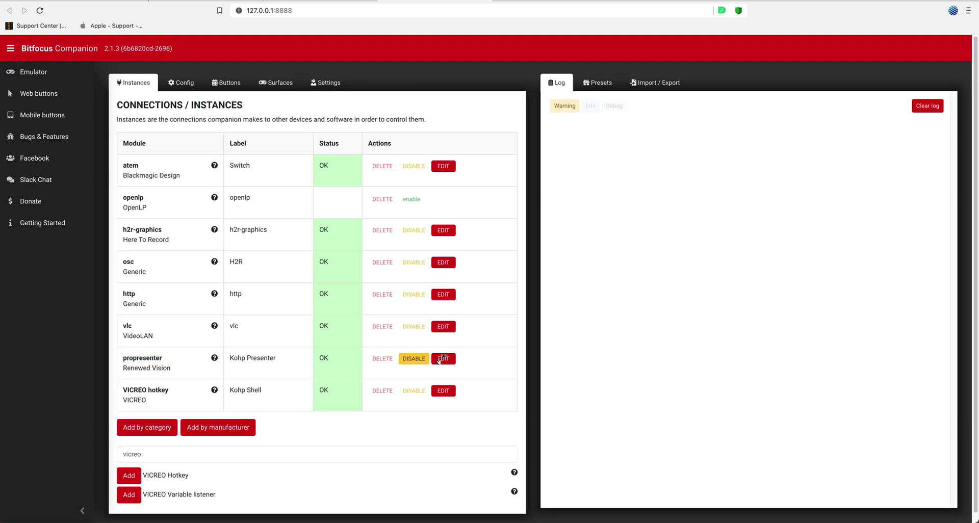
left_click(440, 359)
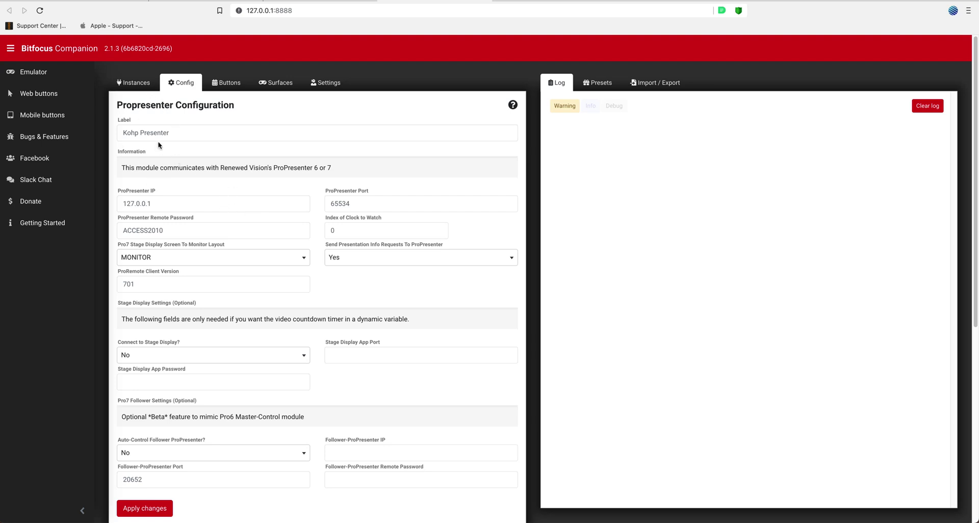
left_click(138, 85)
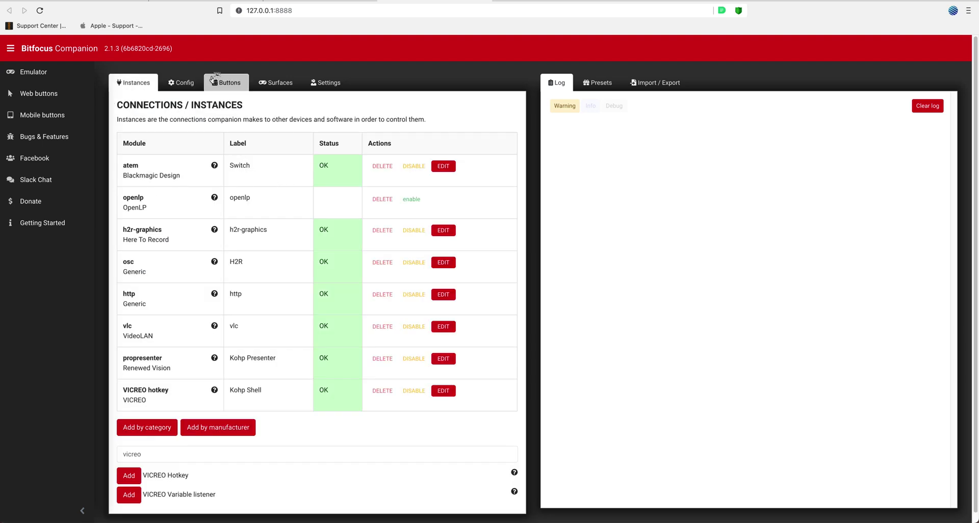
- Reload Companion, show page 2 (CAMS & BIBLE) of the button layout and open the F5 SCREEN SWITCH button's configuration
left_click(216, 84)
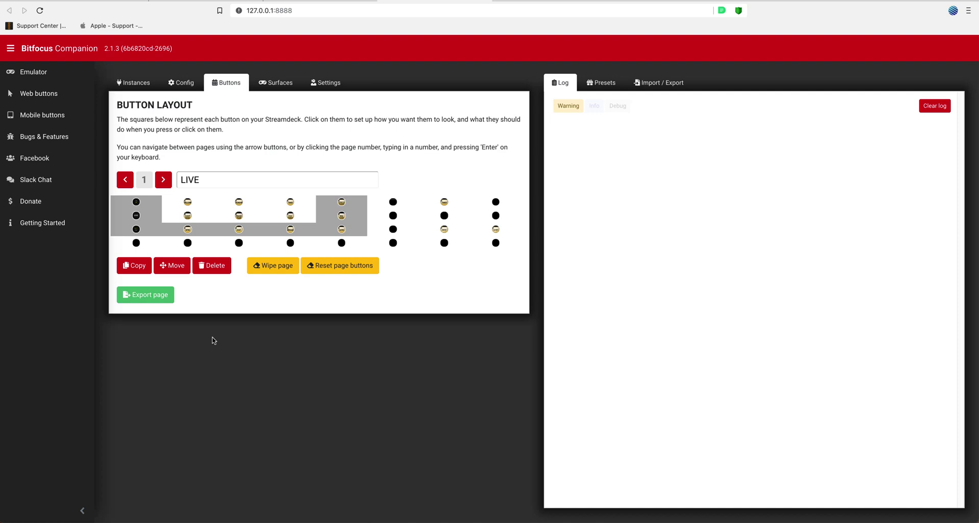
key("super+r")
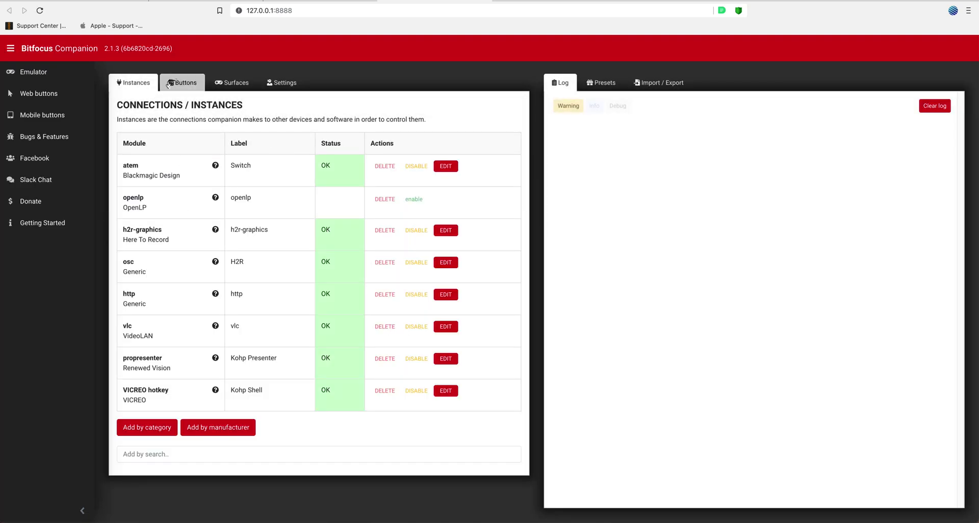
left_click(172, 85)
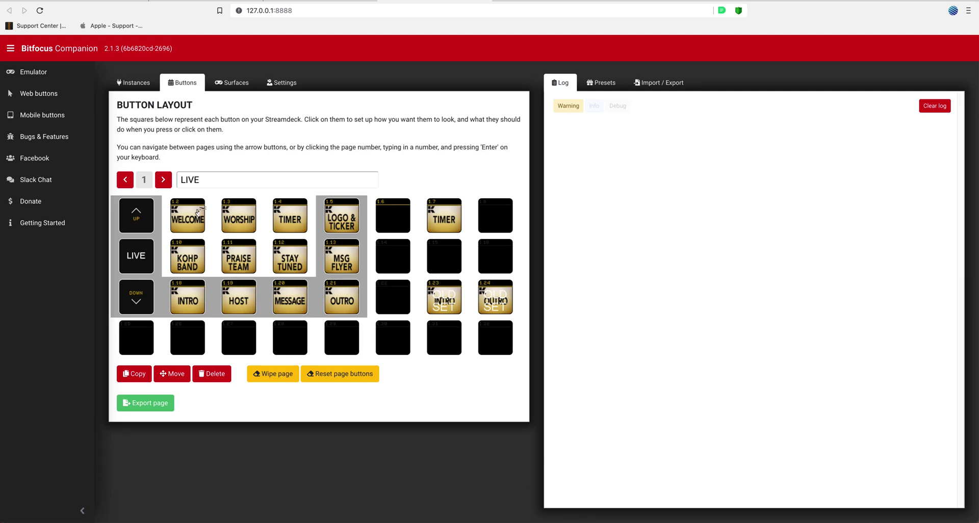
left_click(161, 181)
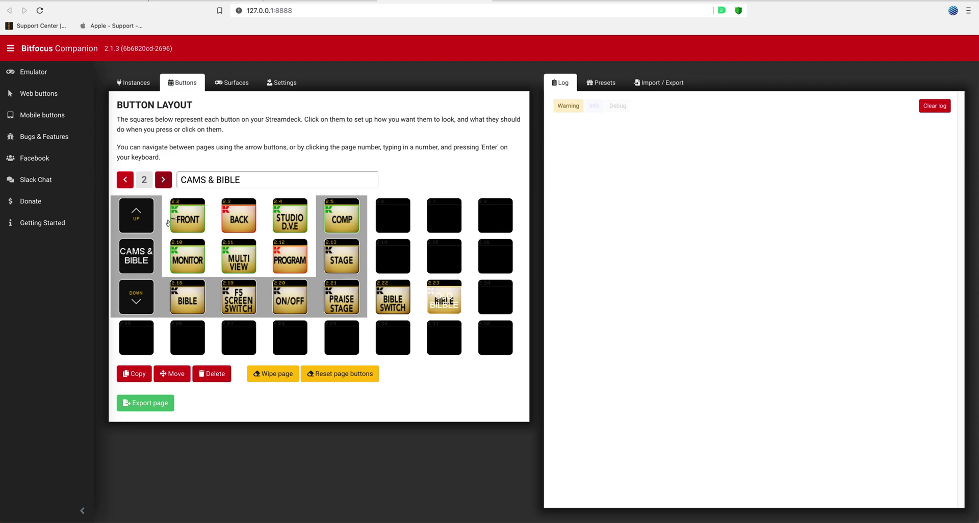
left_click(186, 307)
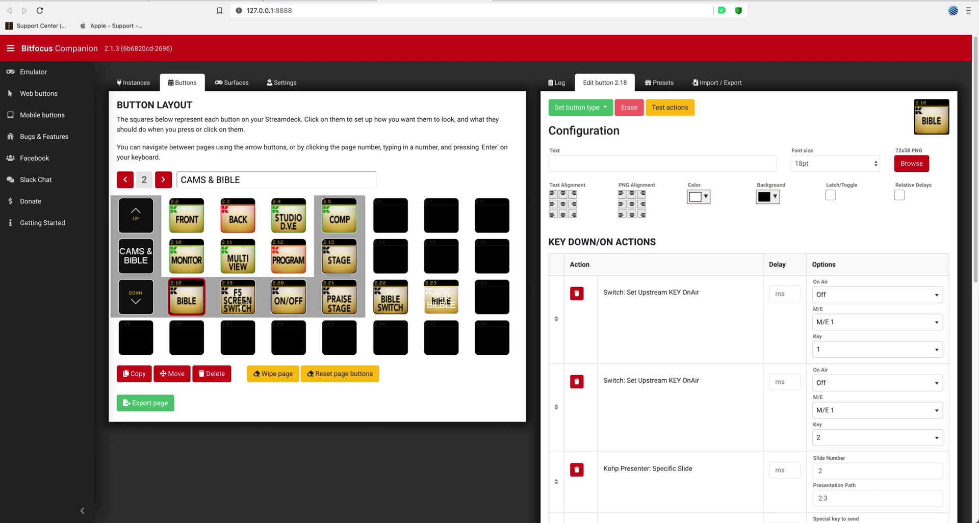
left_click(240, 304)
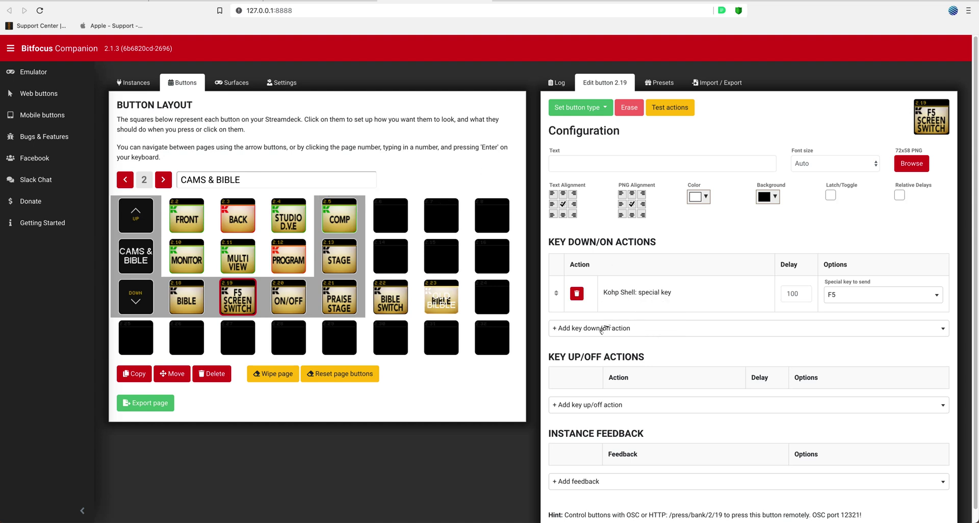
- Look through the available key down actions and check the VICREO hotkey instance's label in the list of instances
left_click(605, 329)
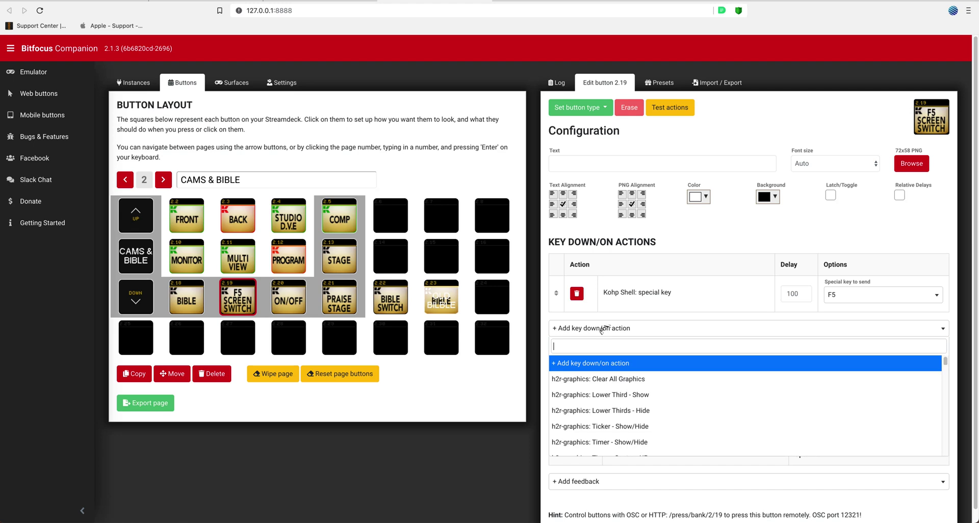
left_click(312, 160)
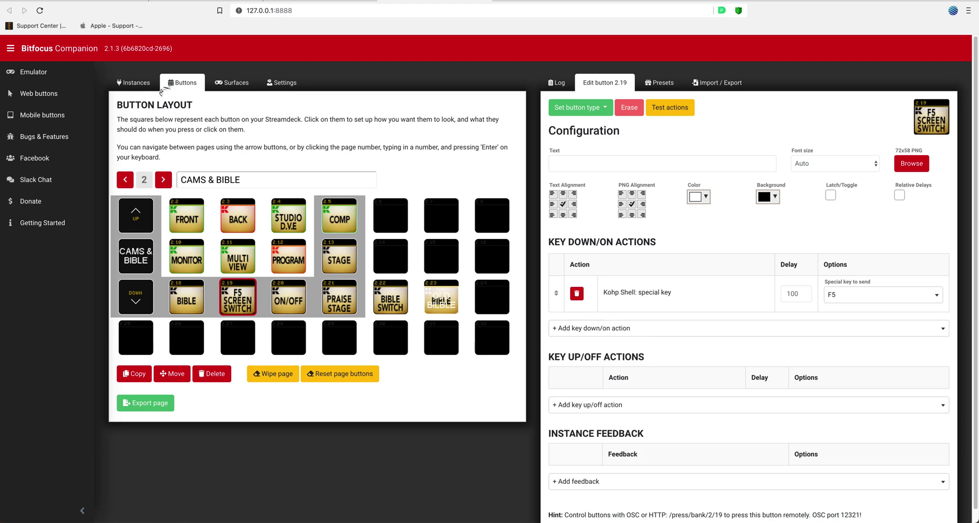
left_click(129, 88)
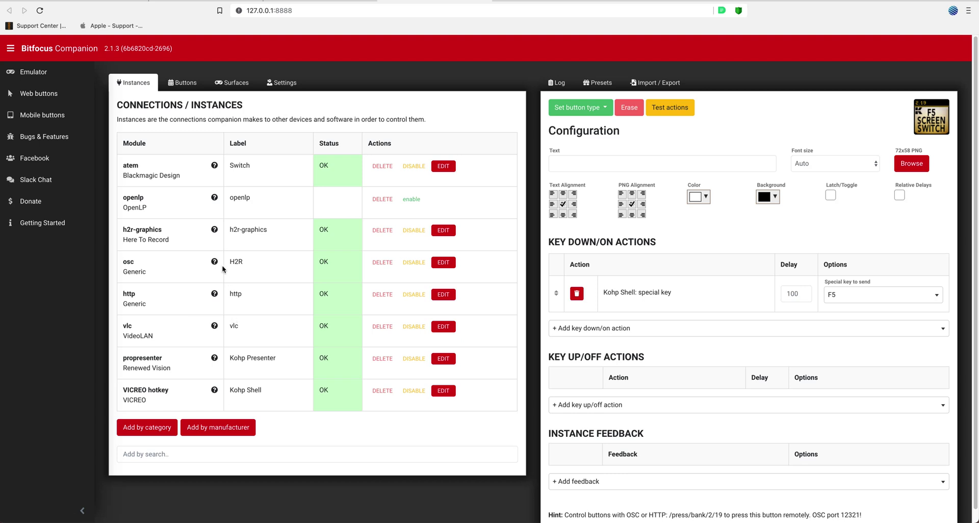
double_click(239, 151)
left_click_drag(269, 395, 226, 396)
- Add a second "Kohp Shell: special key" key down action to the F5 SCREEN SWITCH button
left_click(185, 83)
left_click(238, 299)
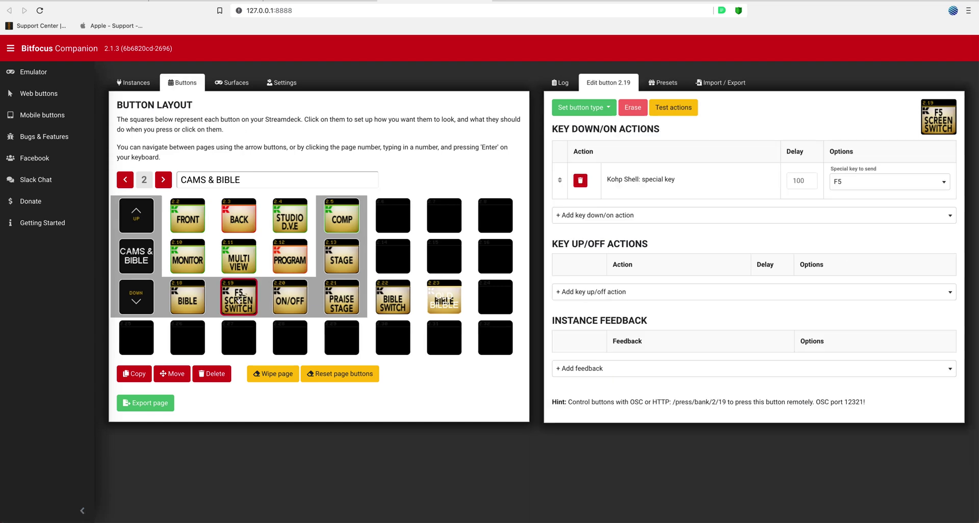
left_click(584, 328)
type("kohp")
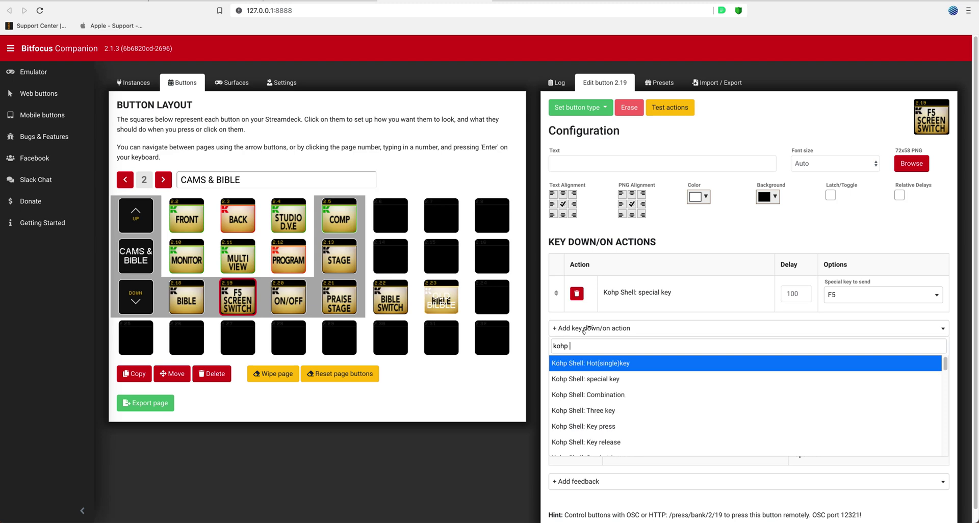
type(" shell")
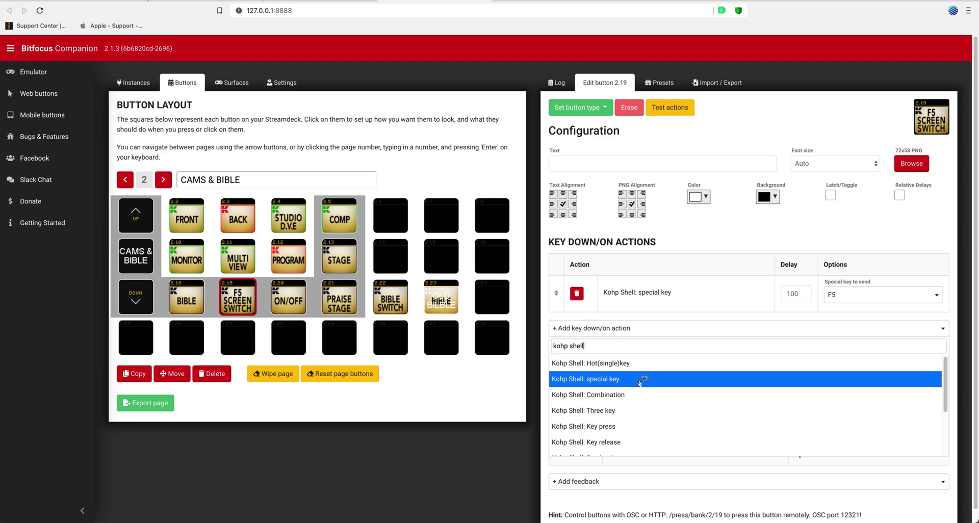
left_click(600, 380)
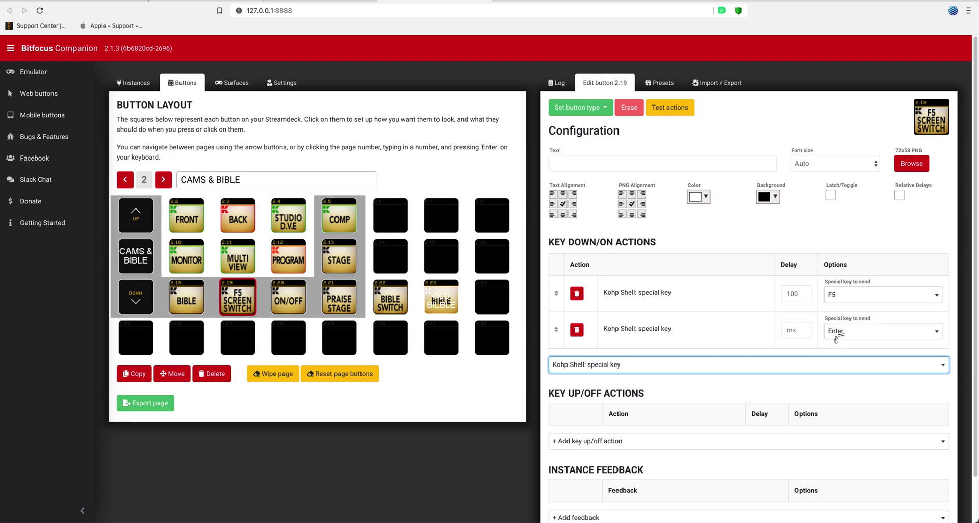
- Set the second special key action's delay to 100 ms and its key to send to F5
left_click(783, 336)
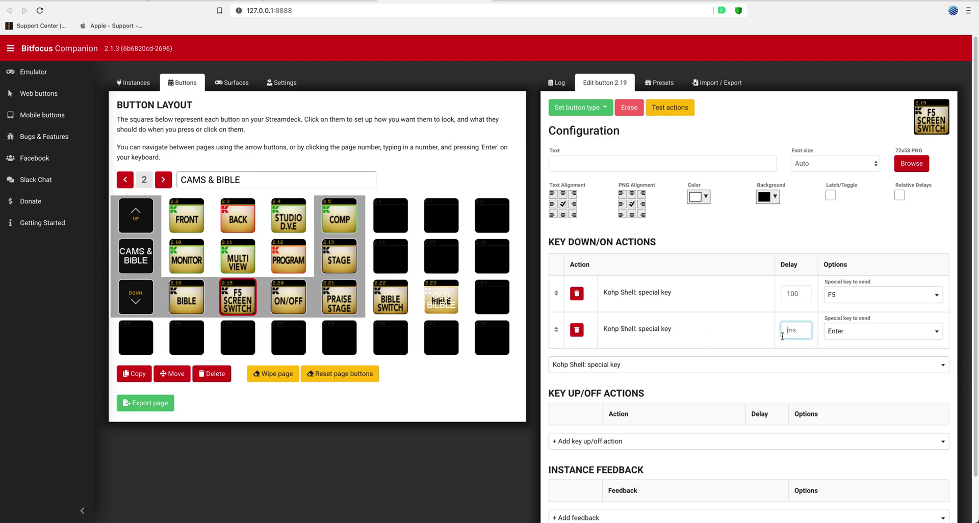
type("100")
left_click(855, 333)
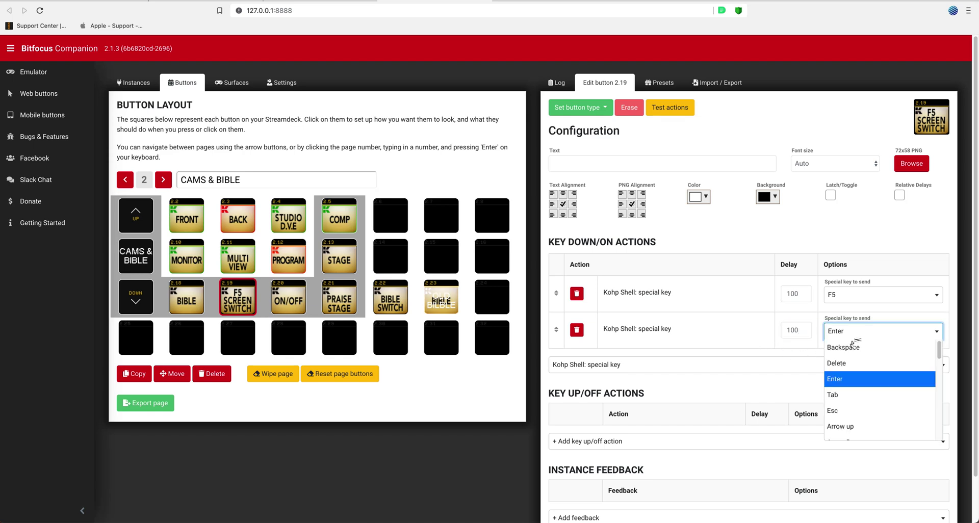
scroll(852, 390, "down", 5)
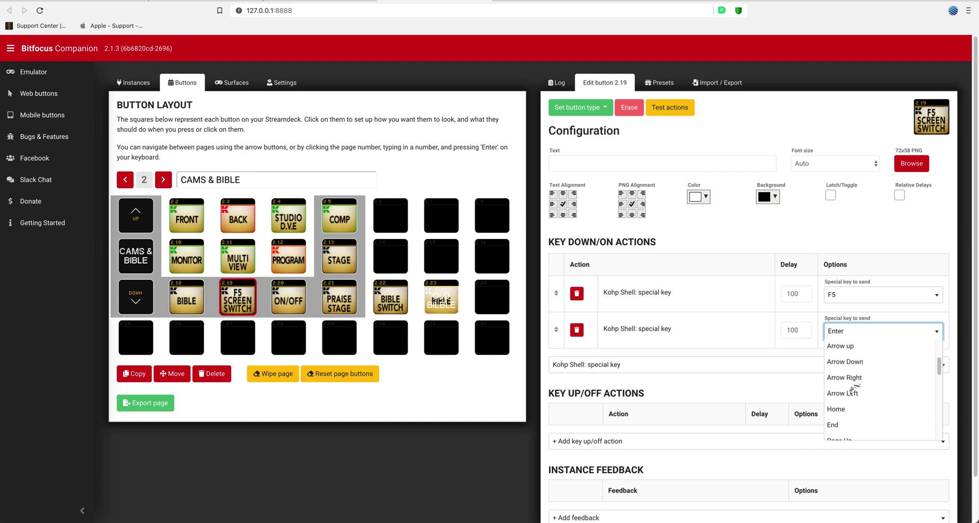
scroll(851, 390, "down", 3)
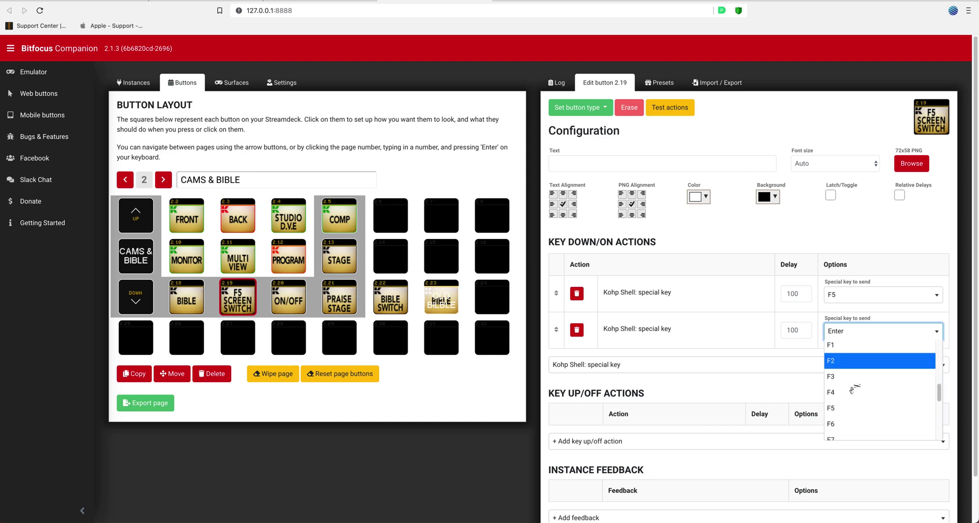
left_click(843, 385)
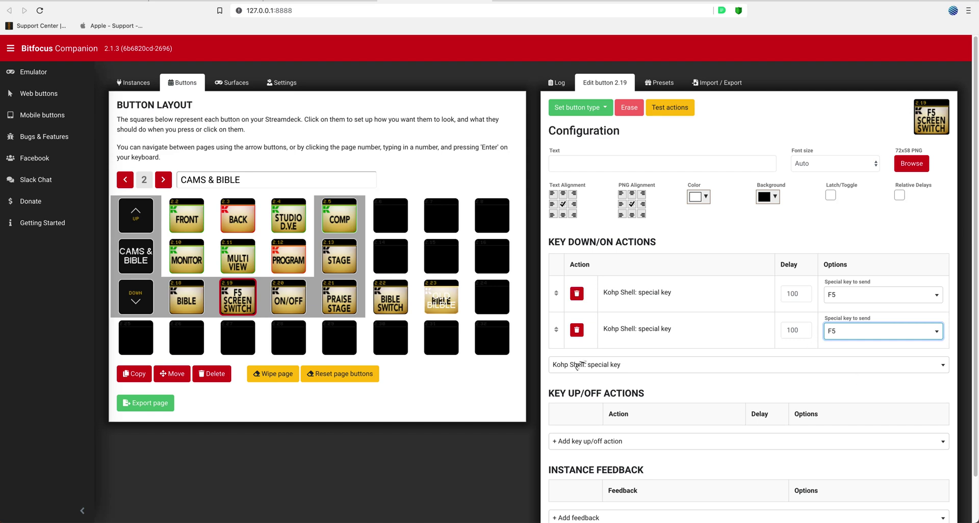
- Switch to System Preferences and check the Mission Control keyboard shortcut assigned to Switch to Desktop 5
key("super+Tab")
key("super+Tab")
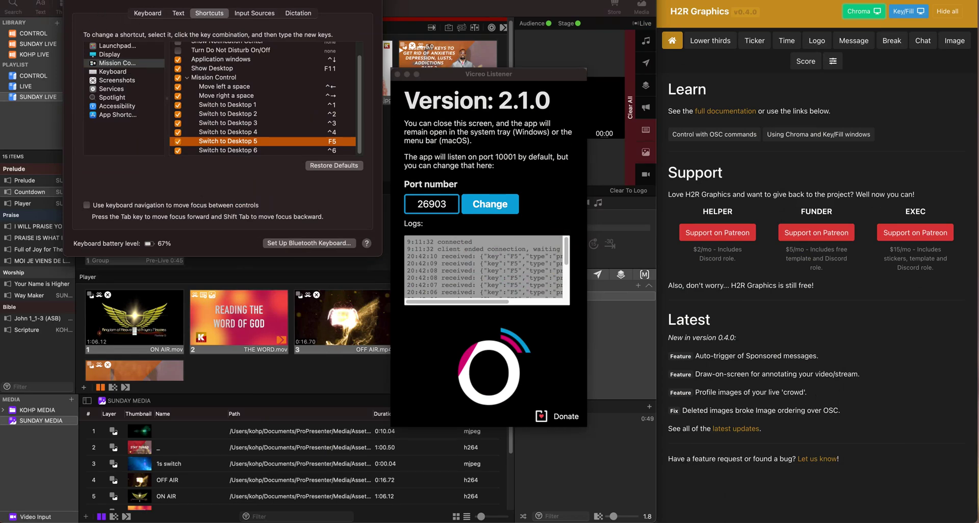
left_click_drag(255, 41, 244, 133)
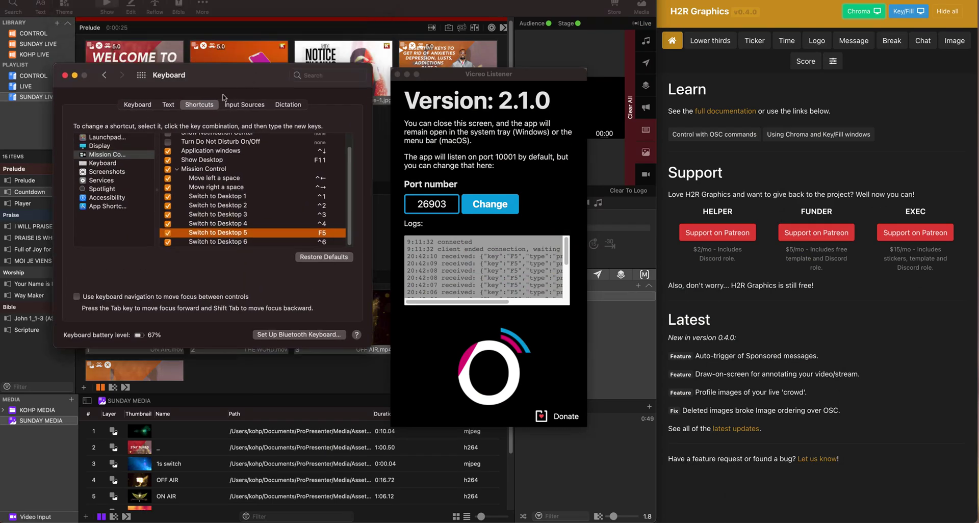
left_click(142, 76)
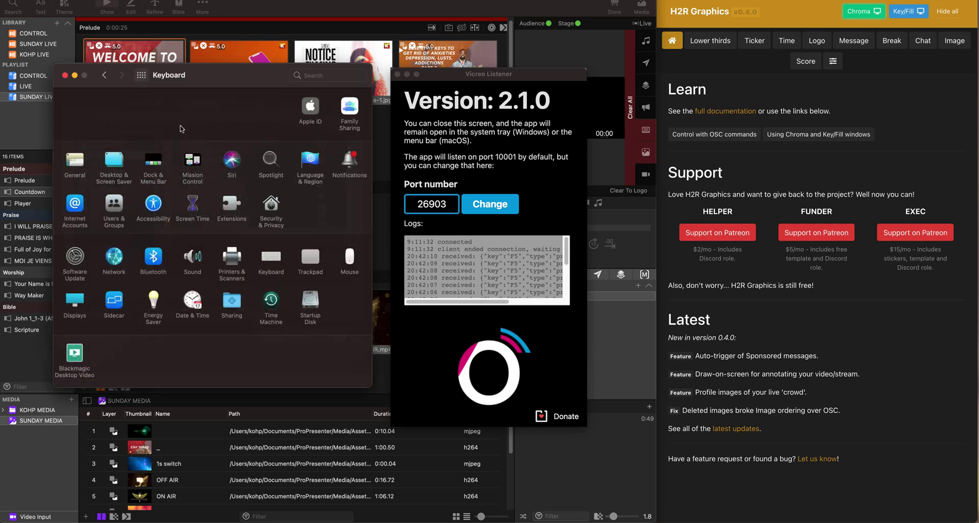
left_click(270, 261)
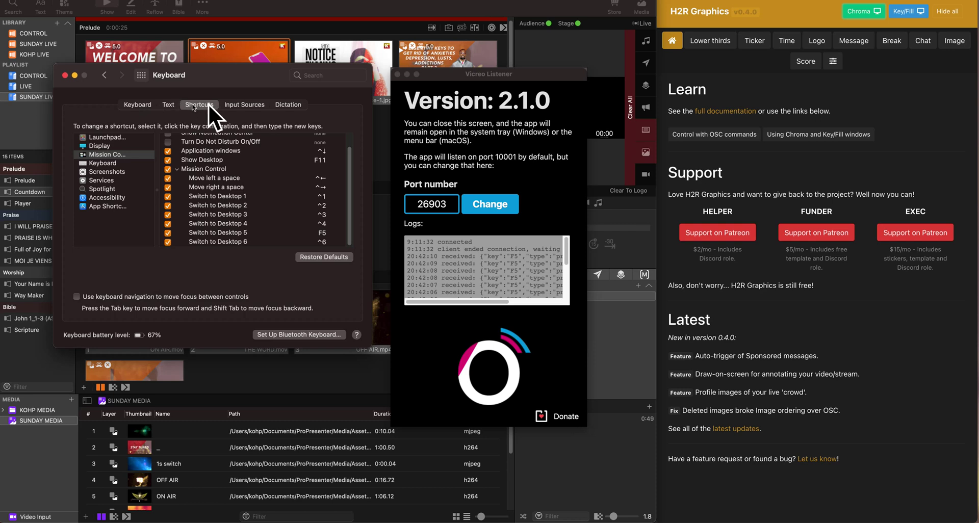
left_click(108, 155)
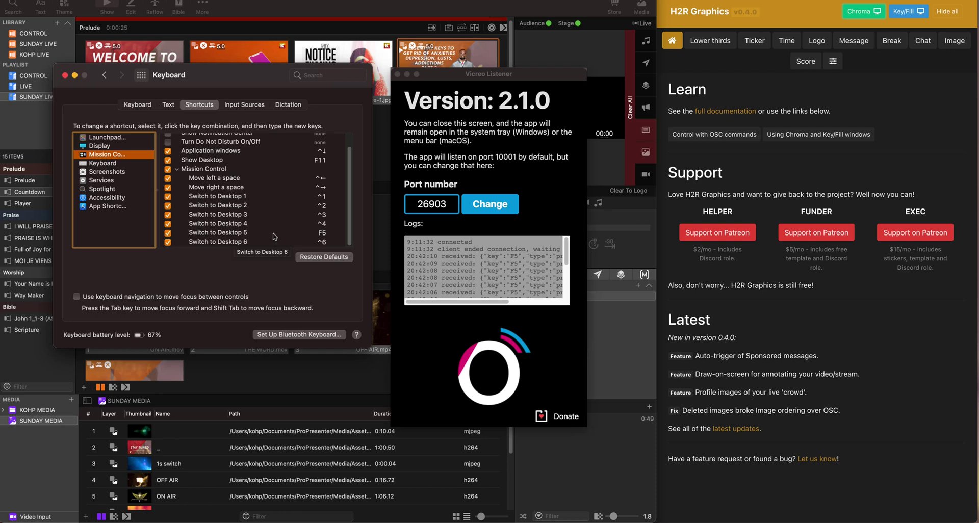
left_click(322, 236)
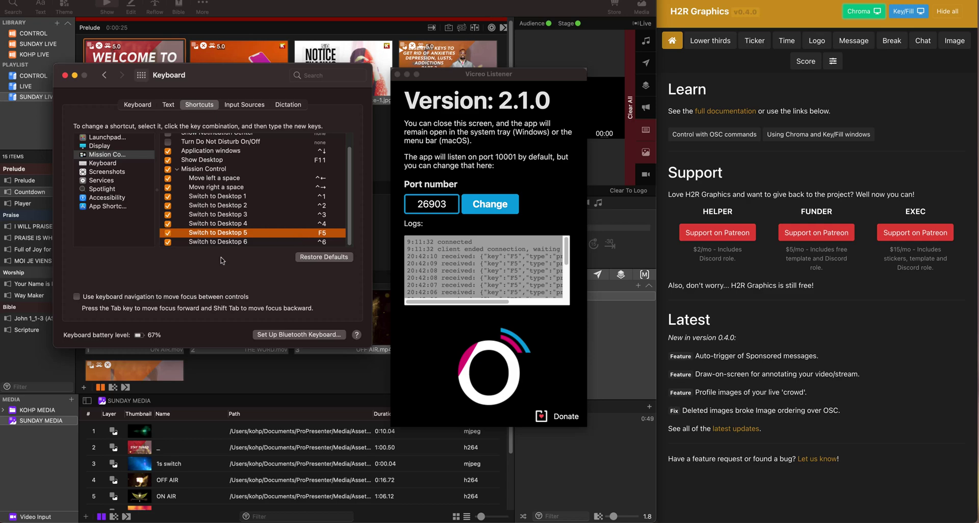
- Return to Companion and delete the second special key action from the F5 SCREEN SWITCH button
key("super+Tab")
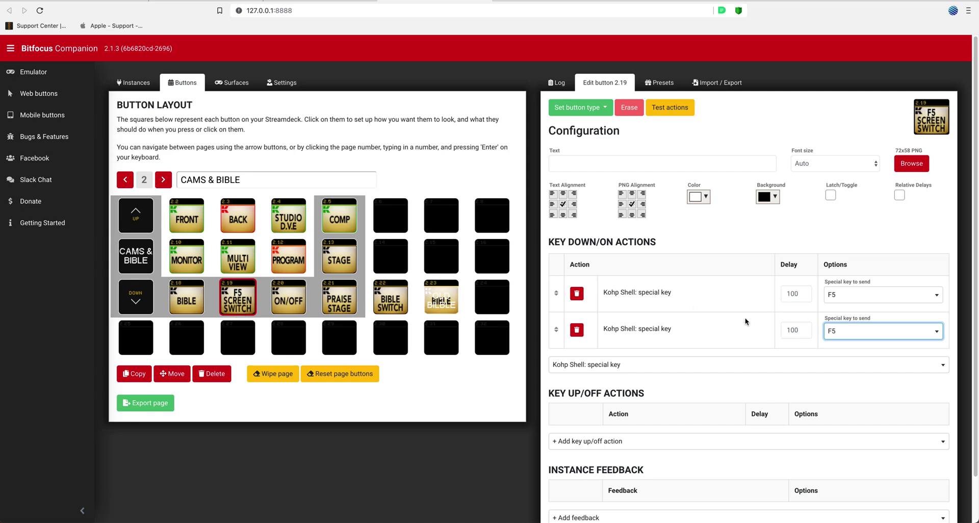
left_click(578, 330)
left_click(571, 63)
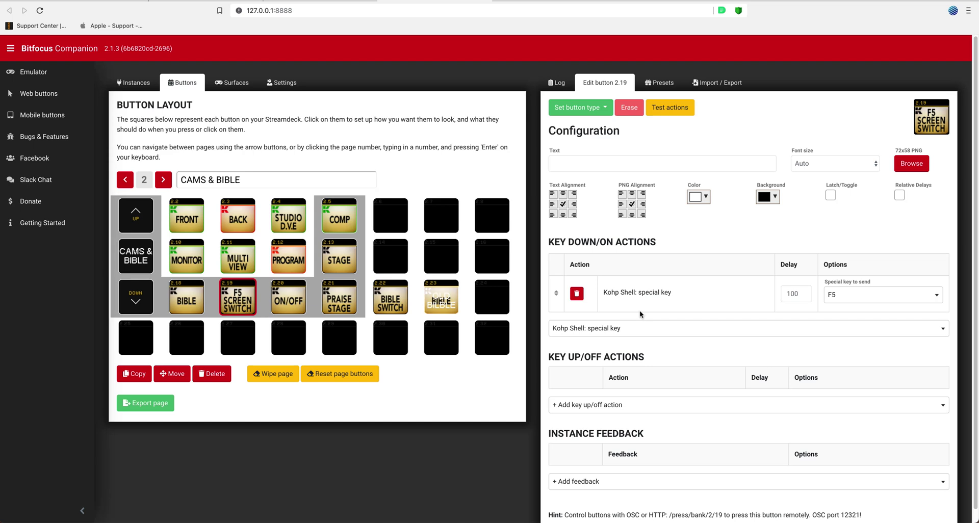
- Open the BIBLE button's configuration and examine its key down actions, delays and options
left_click(185, 305)
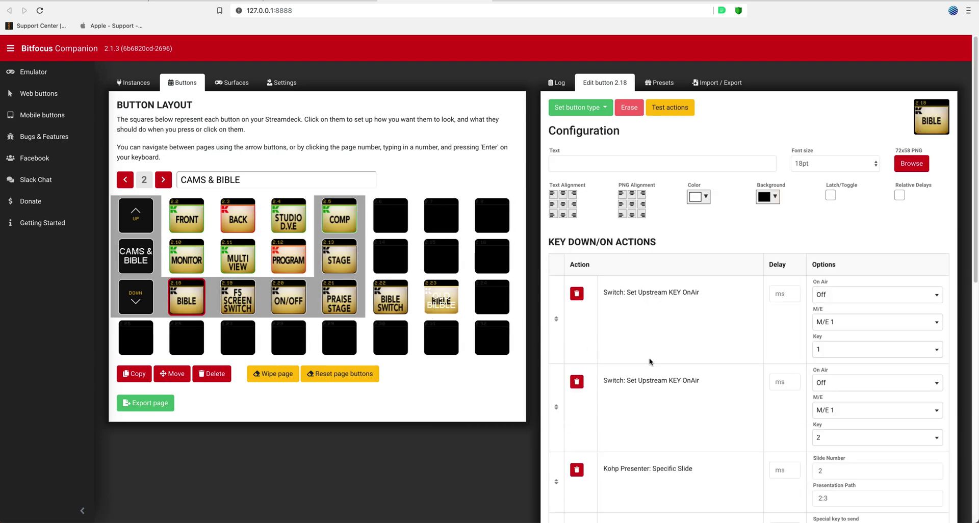
scroll(650, 362, "down", 3)
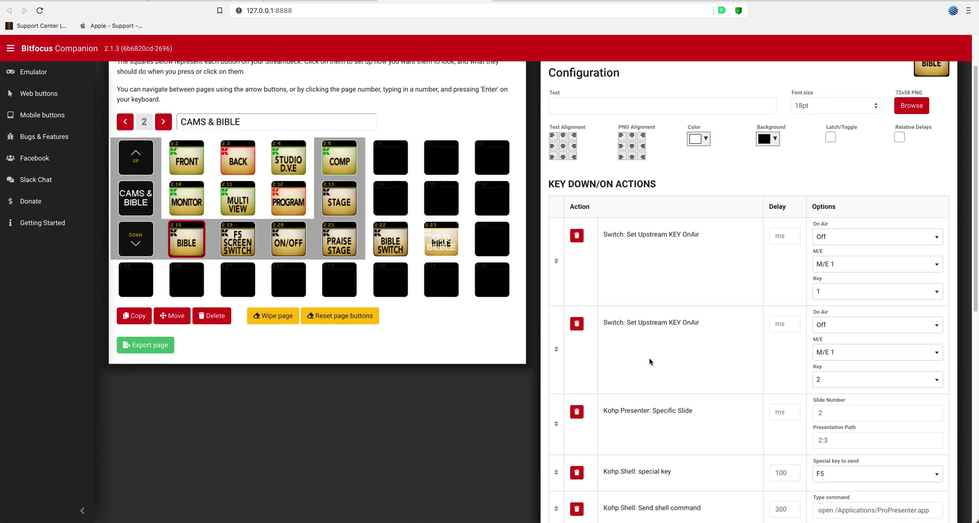
scroll(650, 361, "down", 4)
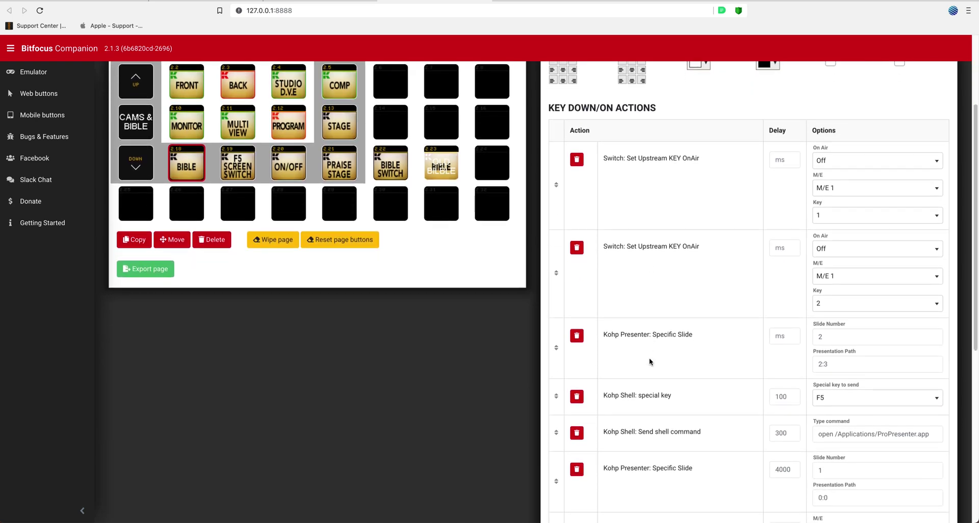
scroll(650, 362, "down", 4)
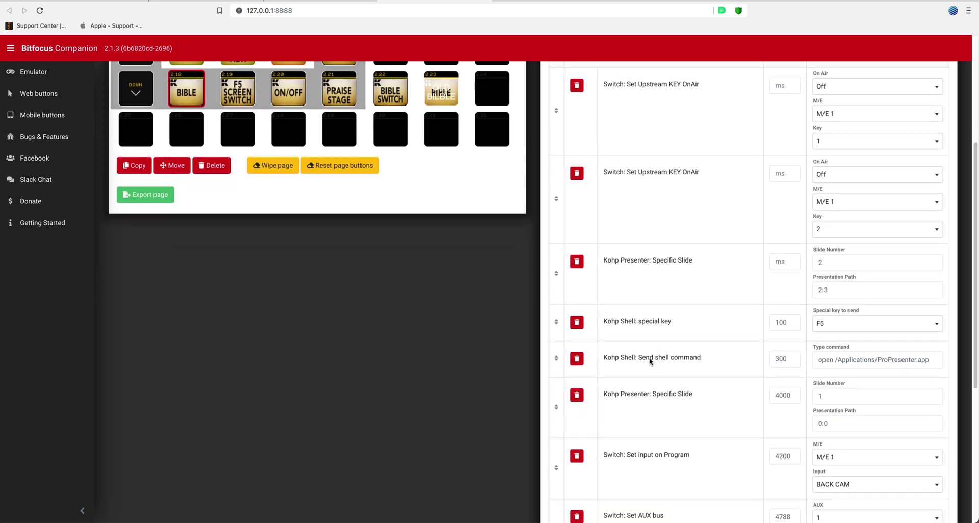
scroll(649, 362, "down", 1)
scroll(650, 362, "down", 3)
scroll(650, 362, "up", 7)
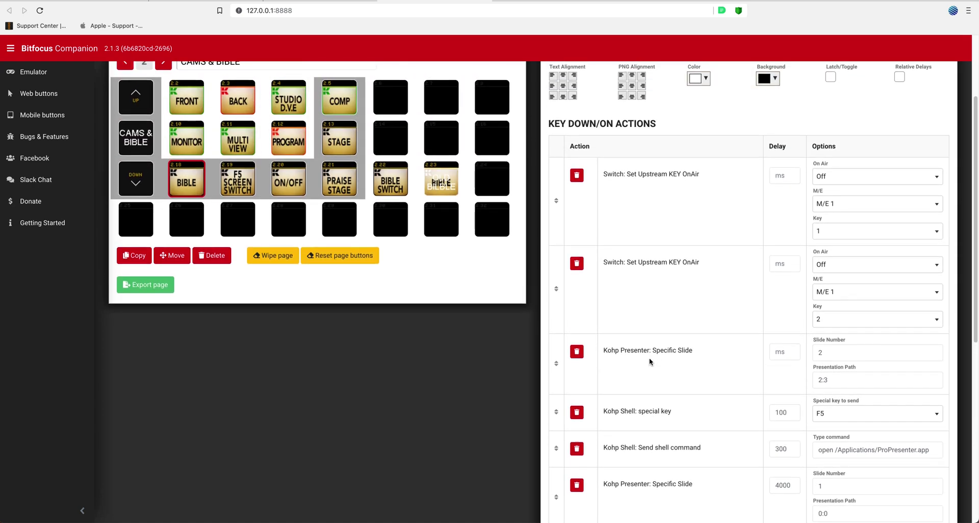
- Review the BIBLE button's action sequence, focusing on the first Kohp Presenter Specific Slide action and the command text of the Kohp Shell Send shell command action
scroll(650, 361, "up", 2)
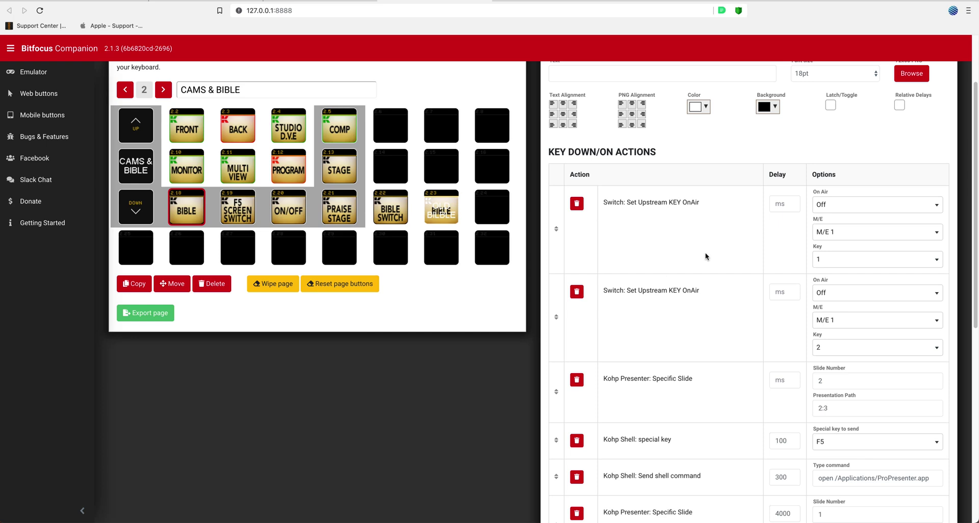
scroll(640, 398, "down", 2)
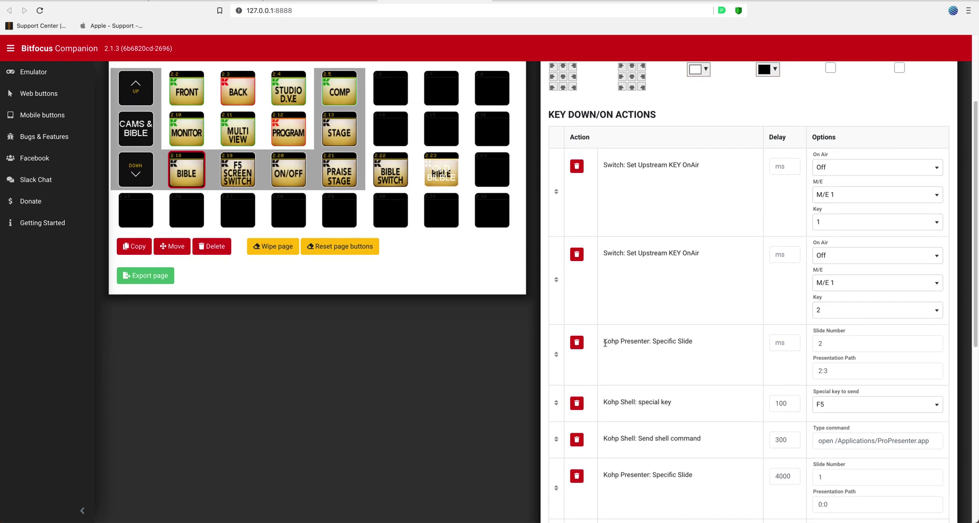
left_click_drag(605, 344, 639, 344)
left_click(641, 360)
scroll(730, 382, "down", 2)
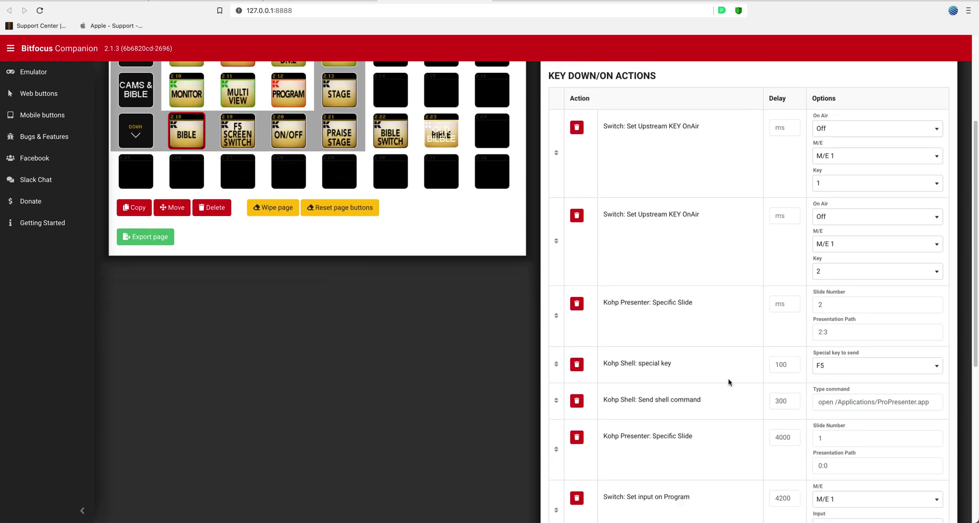
scroll(729, 382, "down", 1)
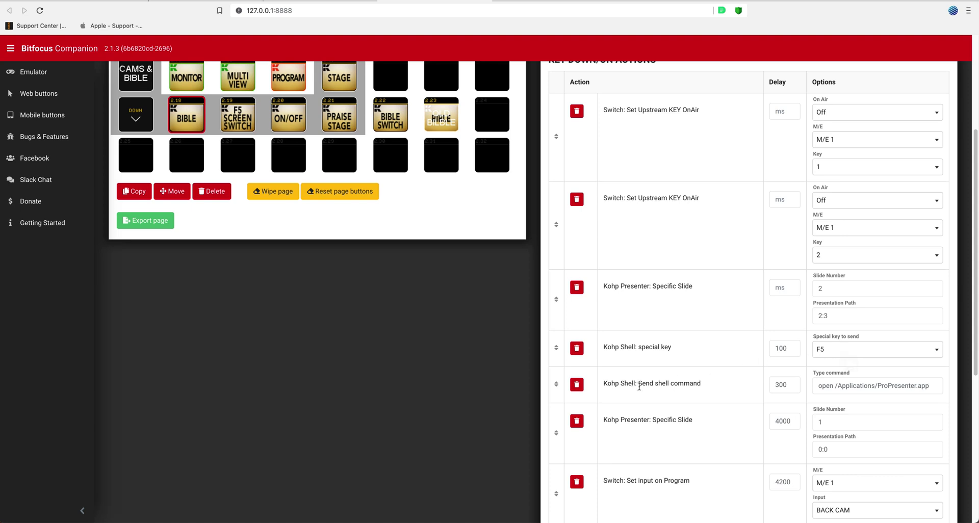
scroll(796, 381, "down", 1)
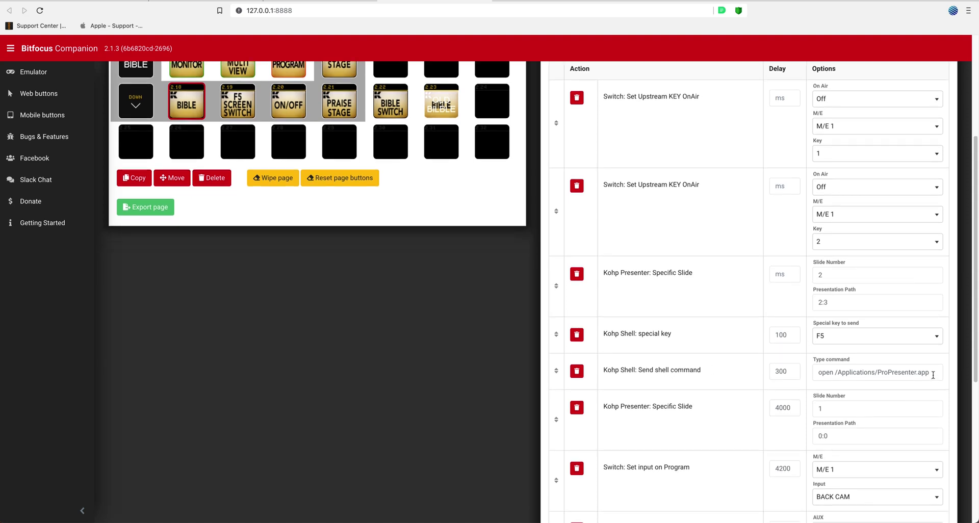
triple_click(816, 374)
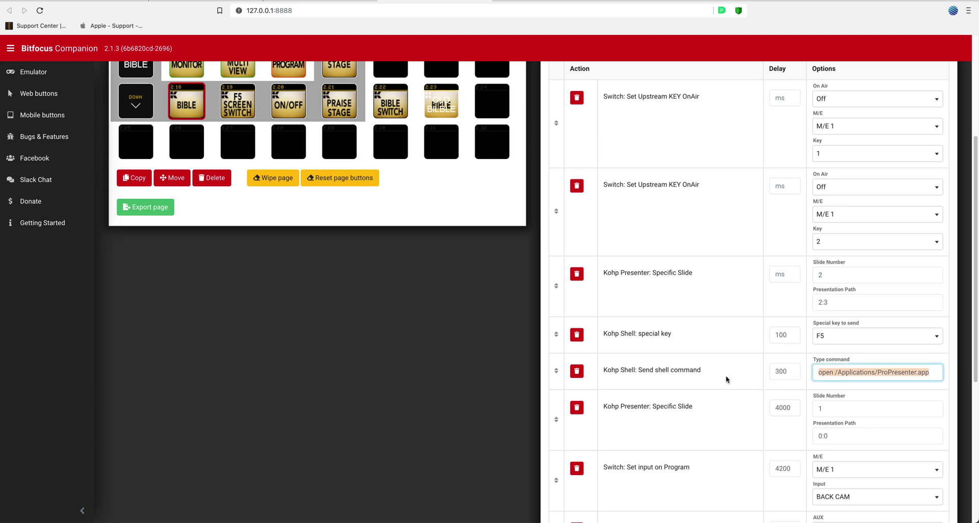
scroll(499, 391, "up", 2)
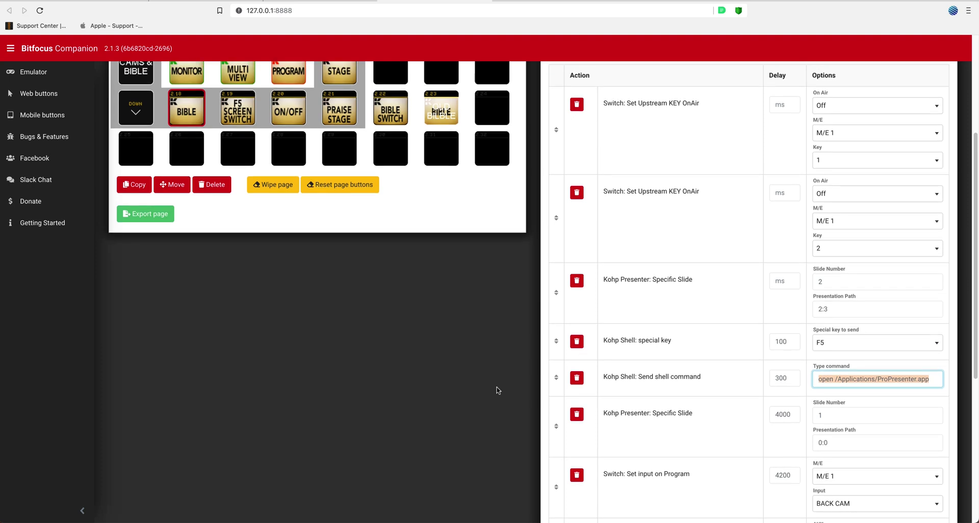